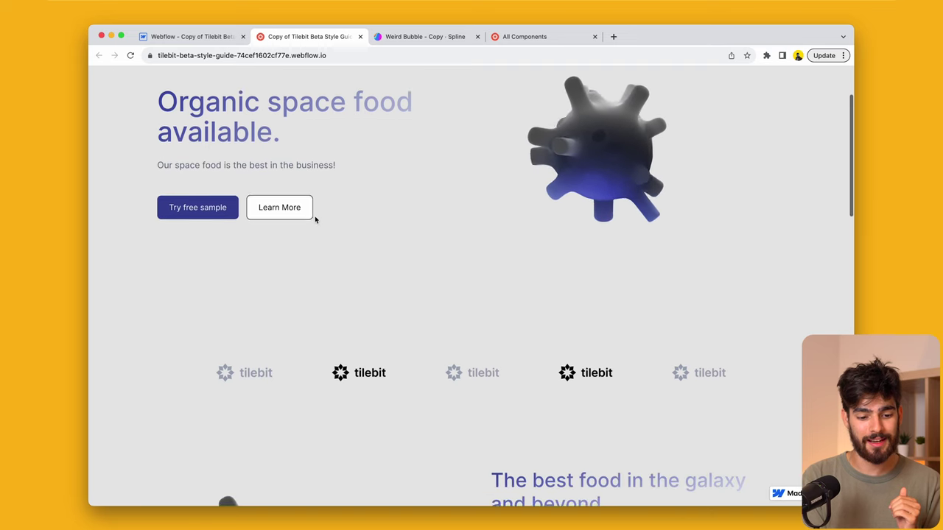
Step: Scroll the published Tilebit hero to preview the bubble, then go to the Spline tab
scroll(315, 218, up, 2)
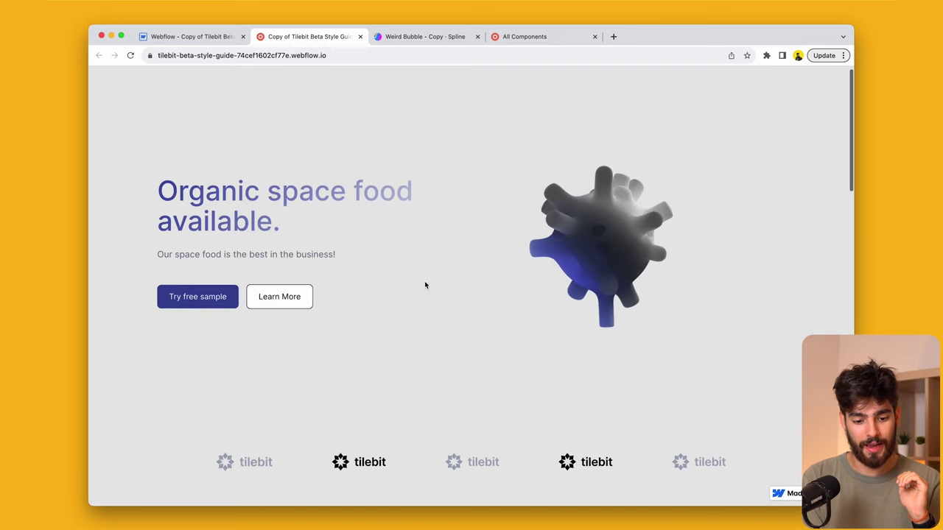
scroll(425, 285, down, 3)
scroll(425, 285, up, 3)
scroll(425, 285, down, 1)
scroll(425, 285, up, 2)
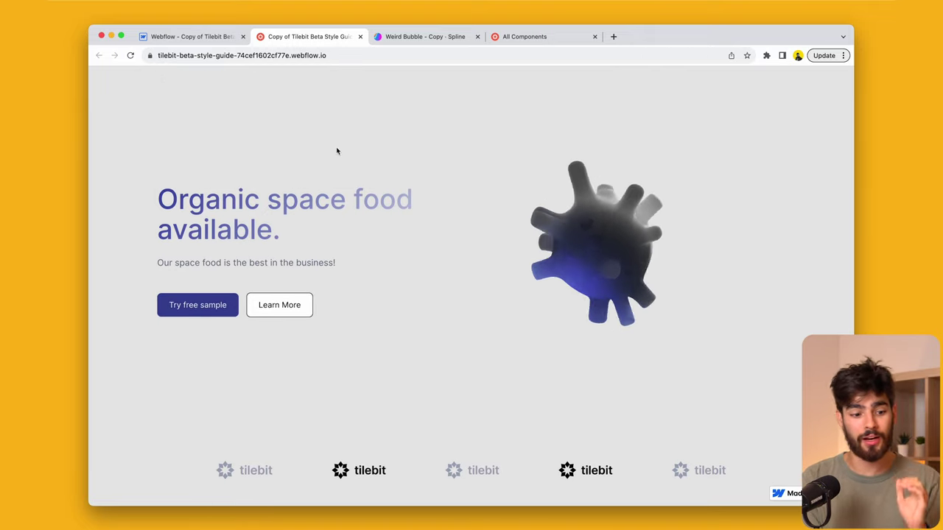
click(439, 39)
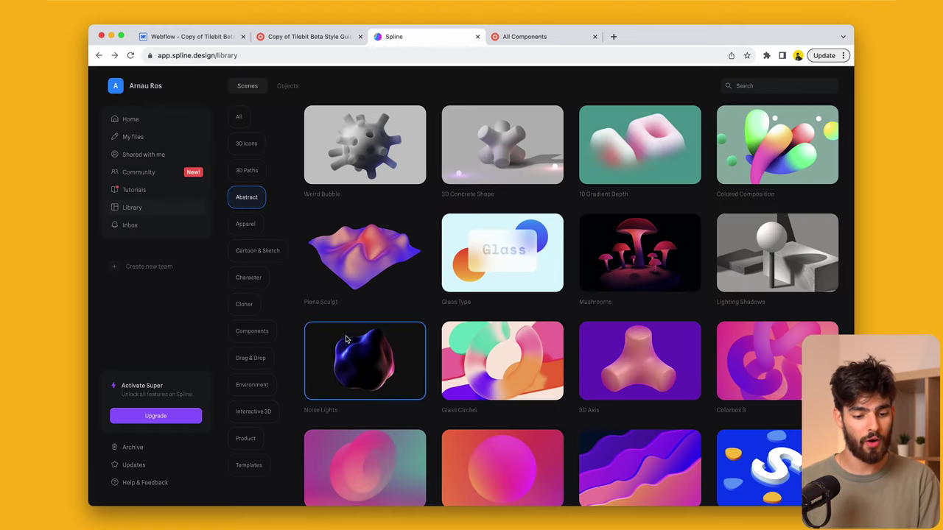
Step: Browse the Spline library's All and Abstract categories, then return to the Home page
scroll(343, 337, down, 4)
scroll(344, 337, up, 4)
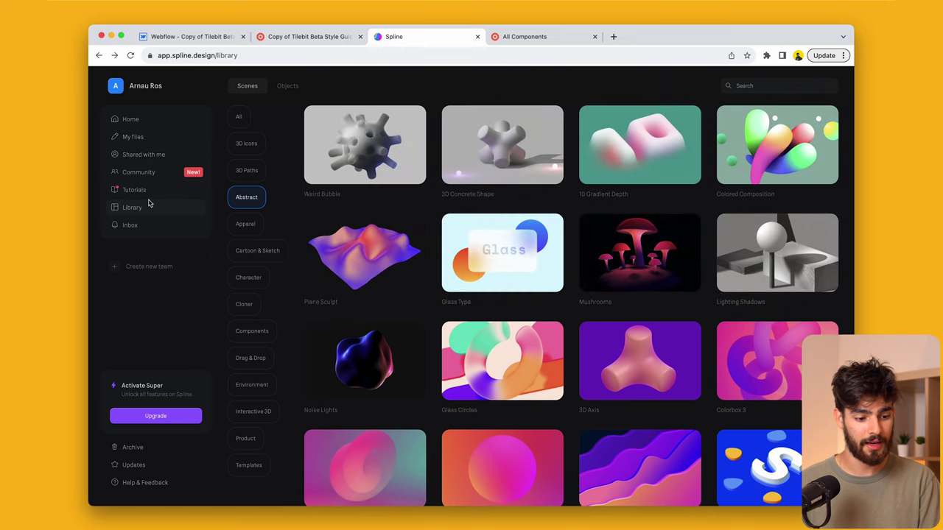
click(240, 118)
click(246, 198)
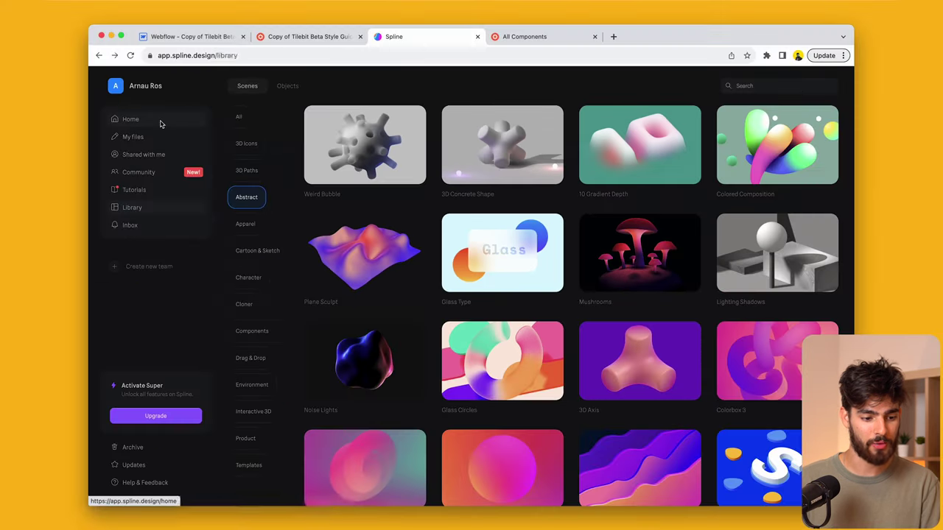
click(161, 121)
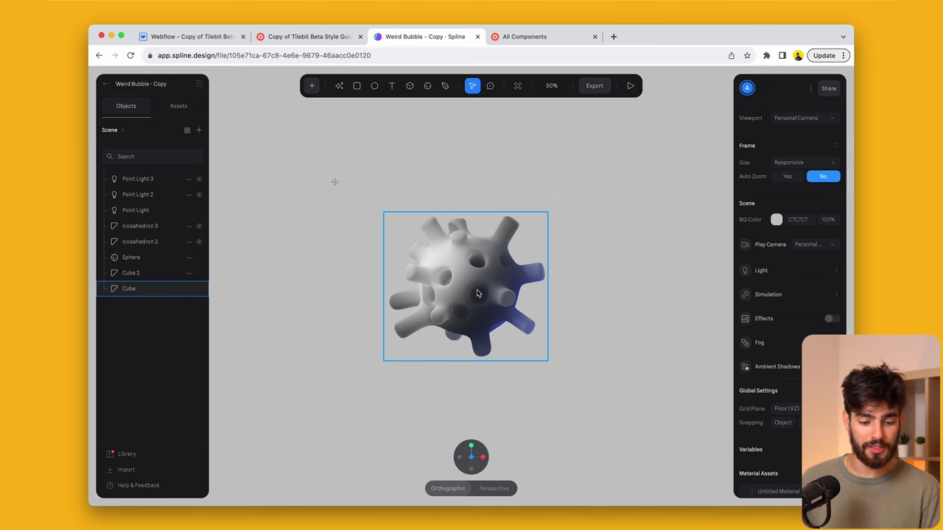
Step: Inspect the Cube and Cube 2 objects in the Objects list
click(477, 293)
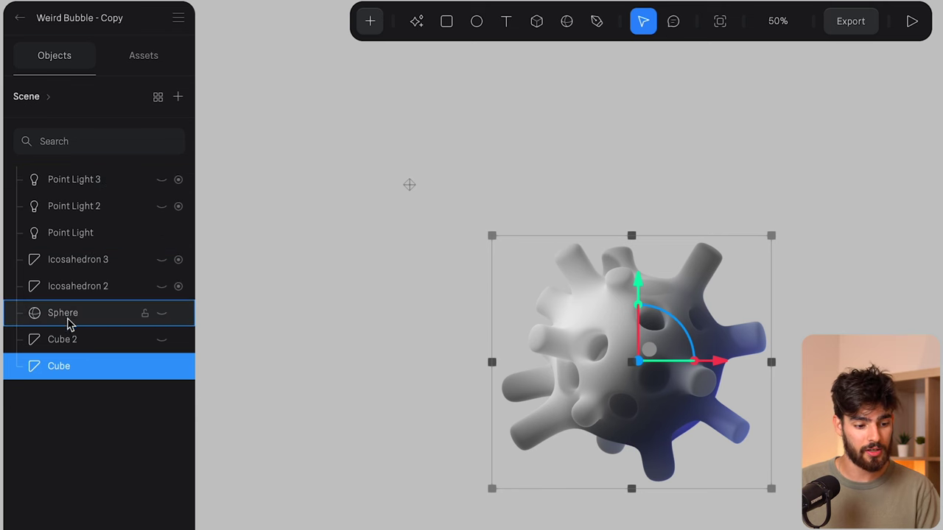
click(72, 340)
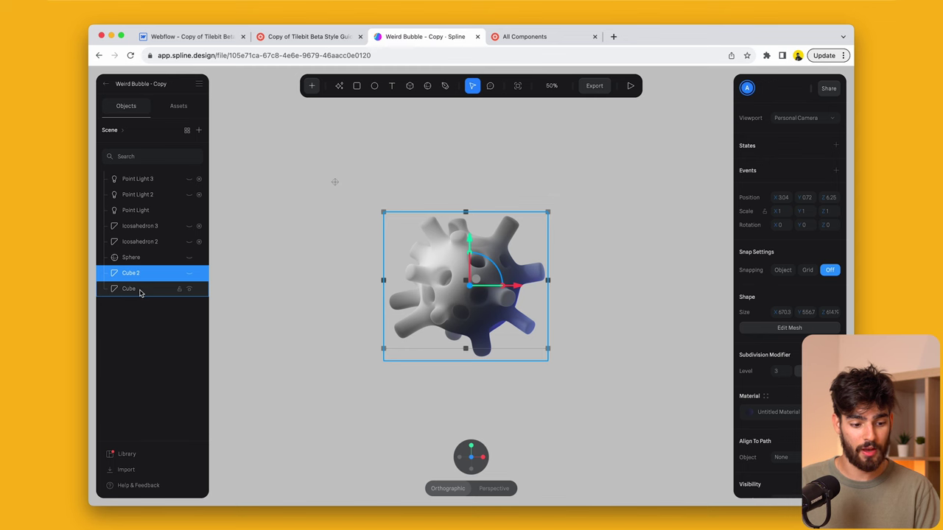
click(142, 289)
Step: Change the scene background from C7C7C7 to the grey Default Color asset
click(250, 271)
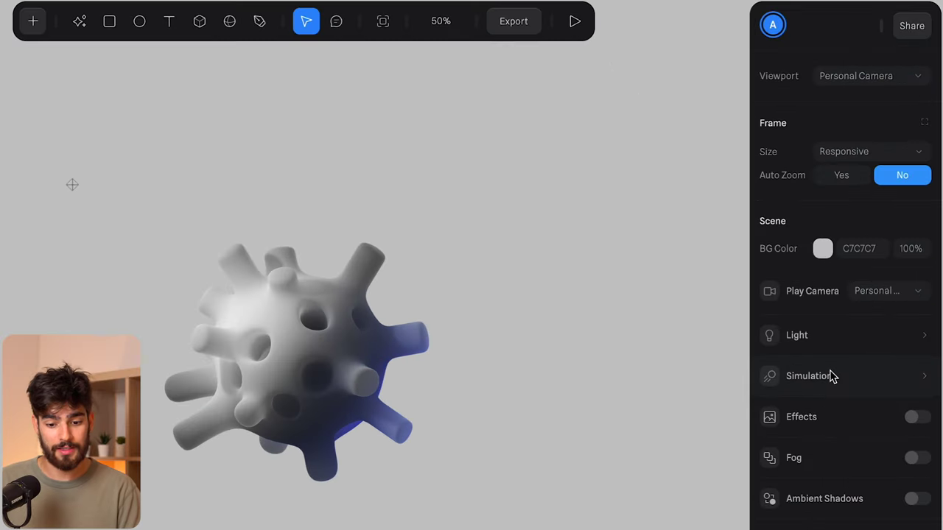
scroll(830, 374, down, 5)
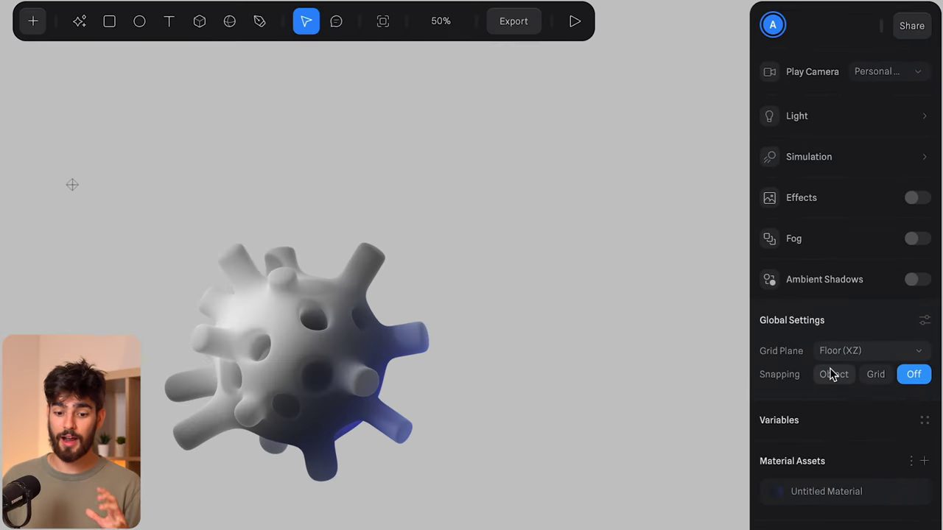
scroll(830, 374, up, 3)
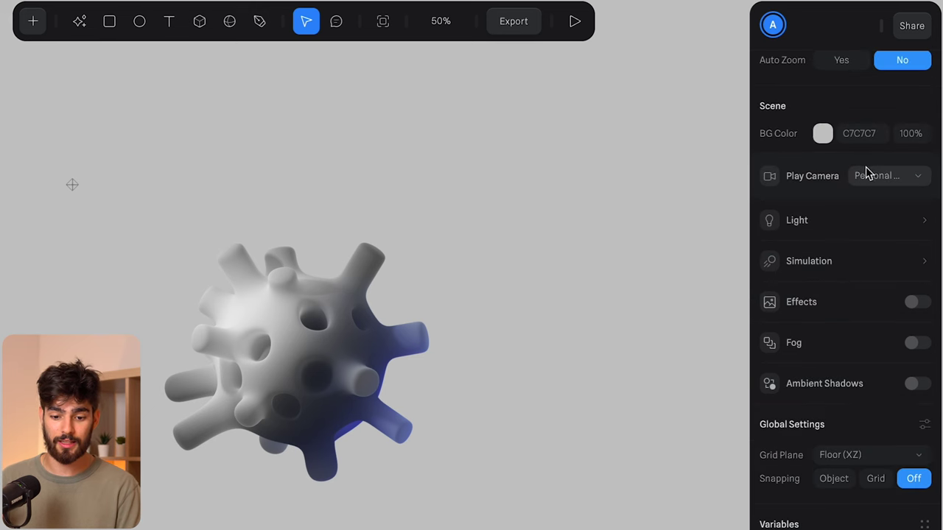
scroll(867, 173, up, 2)
click(823, 219)
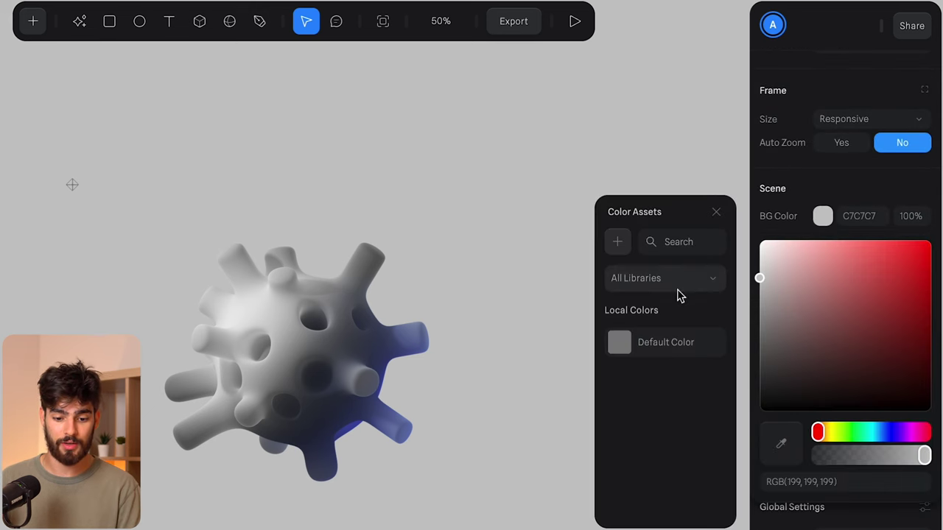
click(617, 342)
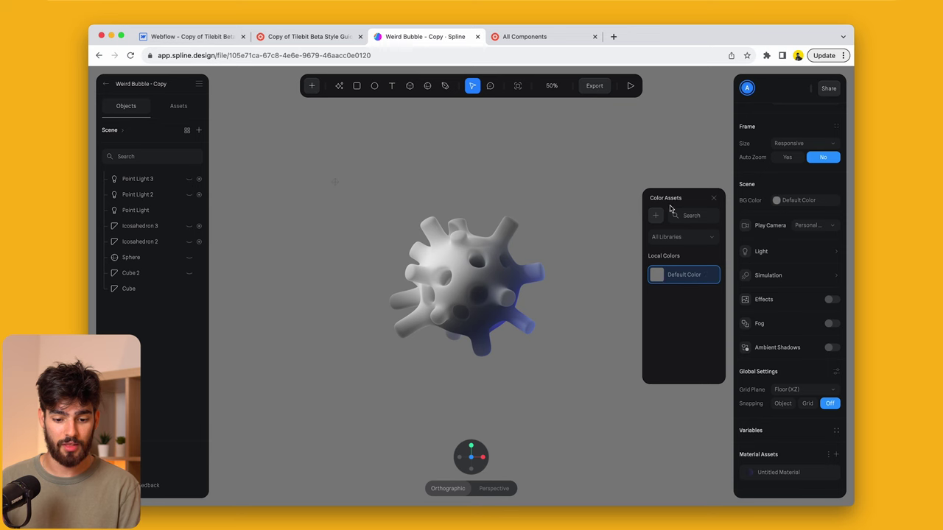
click(715, 195)
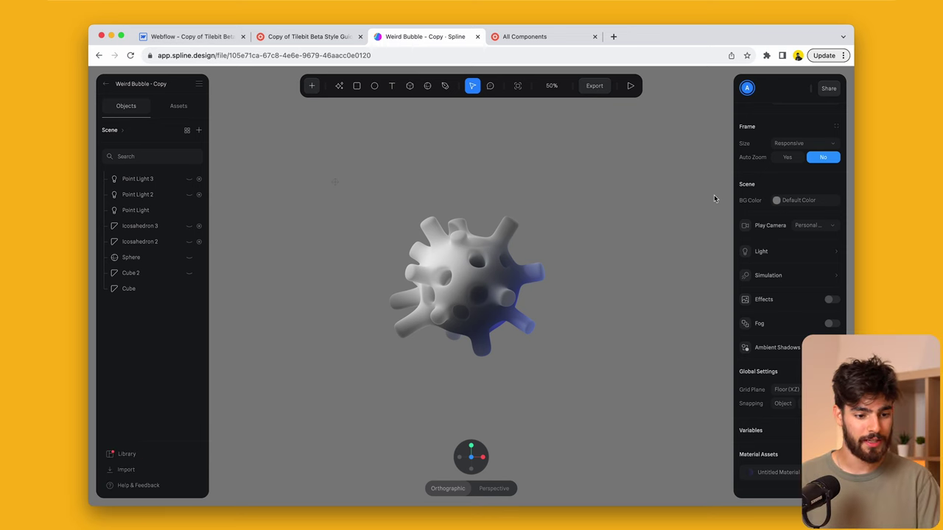
Step: Compare against the published Tilebit page, then orbit the spiky blob and reselect the Cube
key(ctrl+shift+Tab)
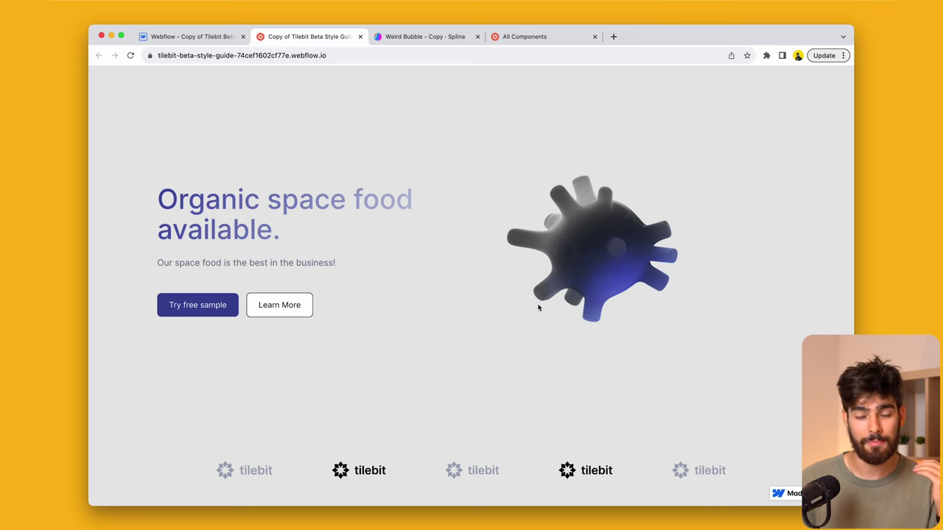
key(ctrl+Tab)
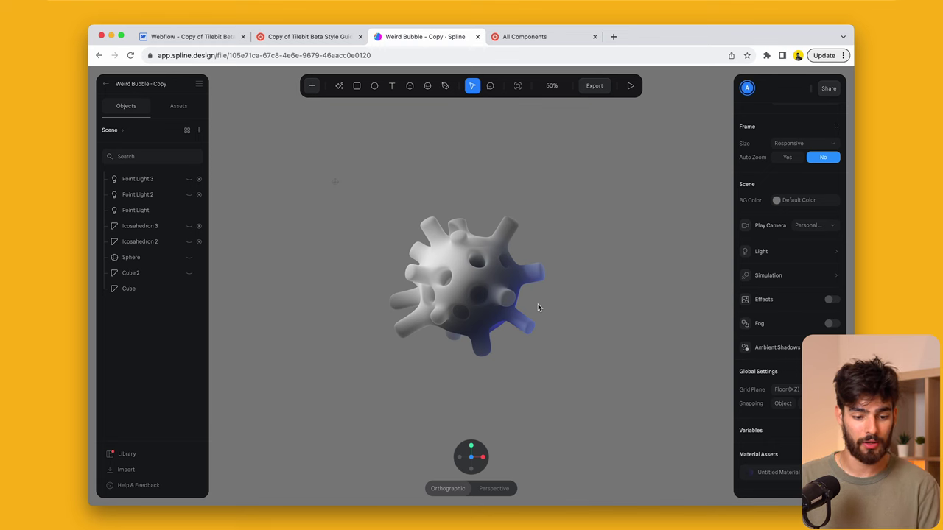
drag(382, 272, 595, 240)
click(433, 295)
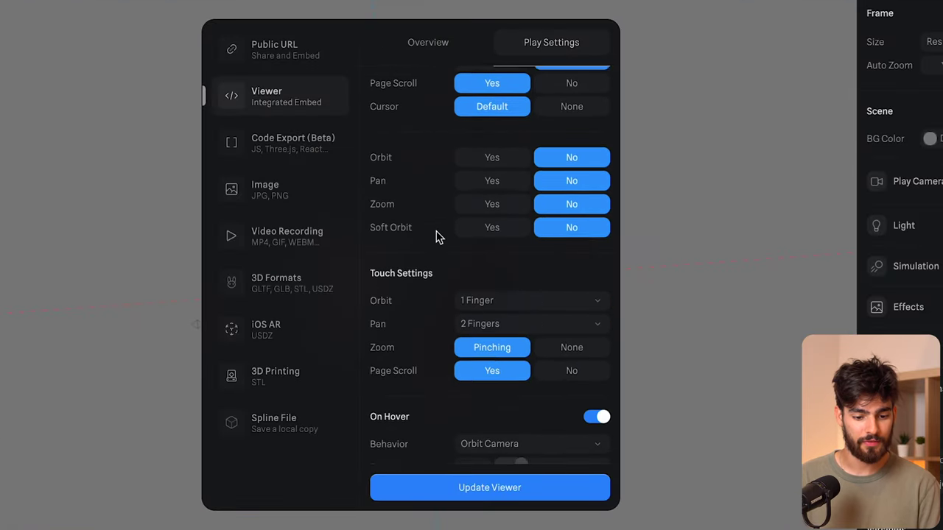
Step: In the Viewer play settings, keep the logo after declining the upgrade and hide the background color
scroll(435, 237, up, 2)
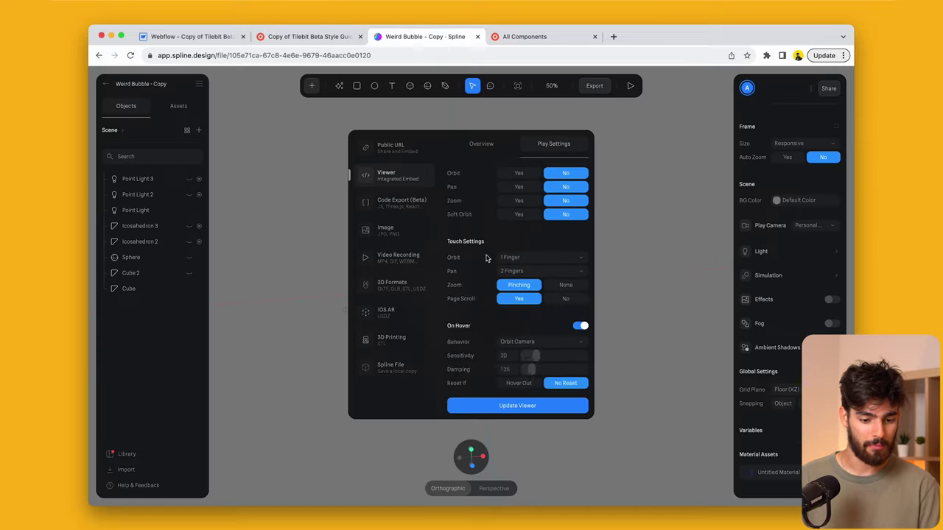
scroll(494, 258, up, 3)
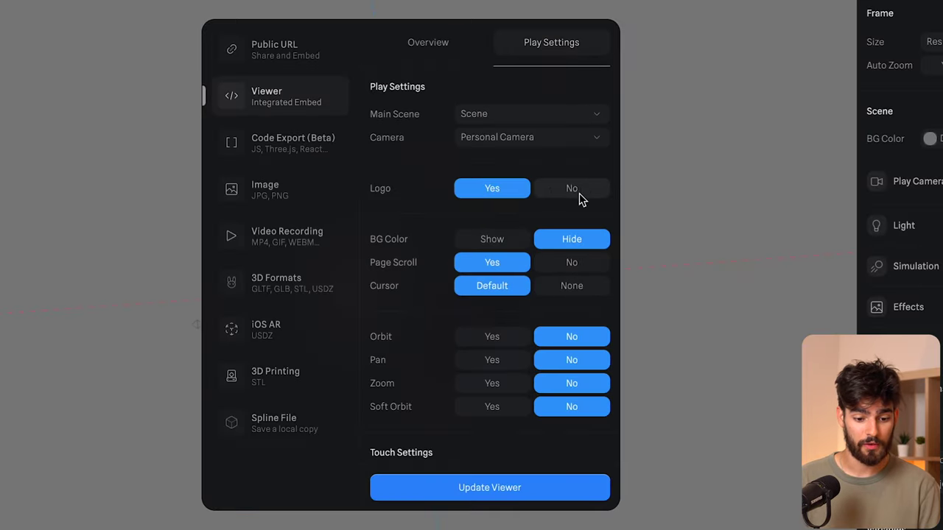
click(579, 193)
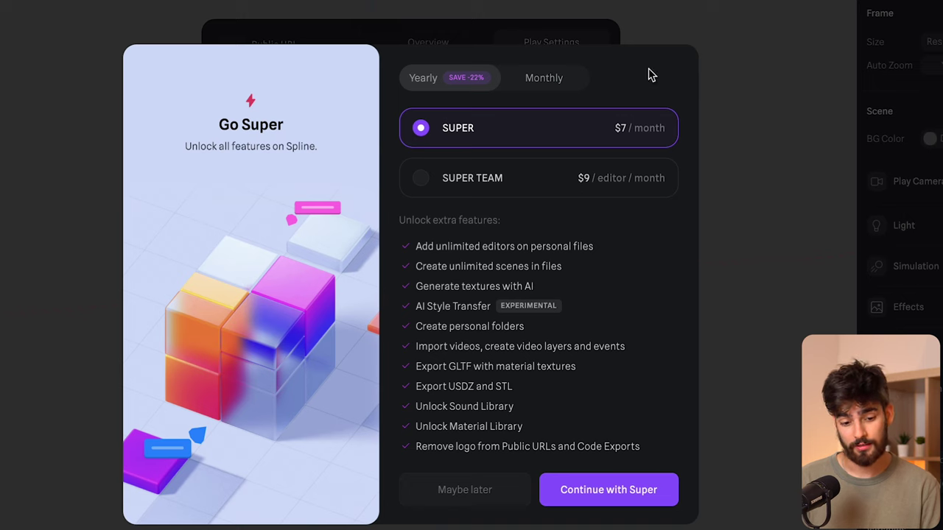
click(509, 490)
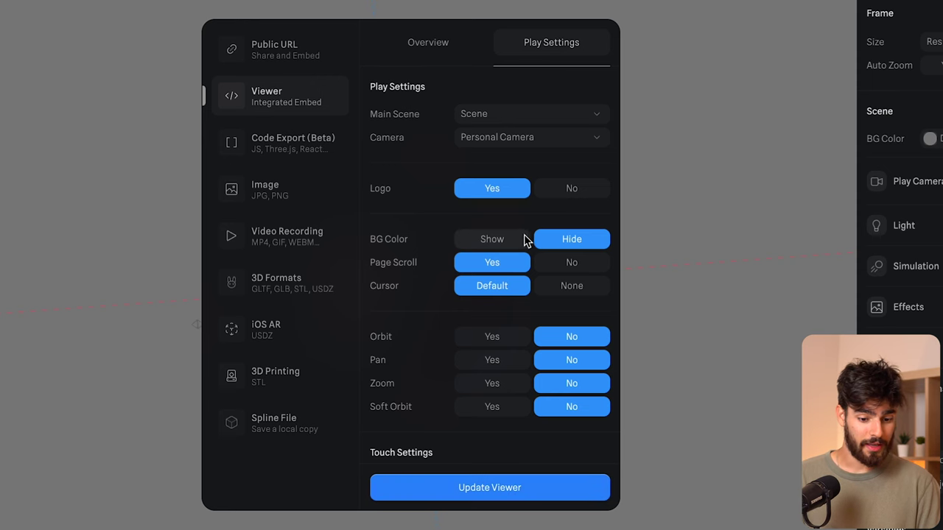
click(568, 243)
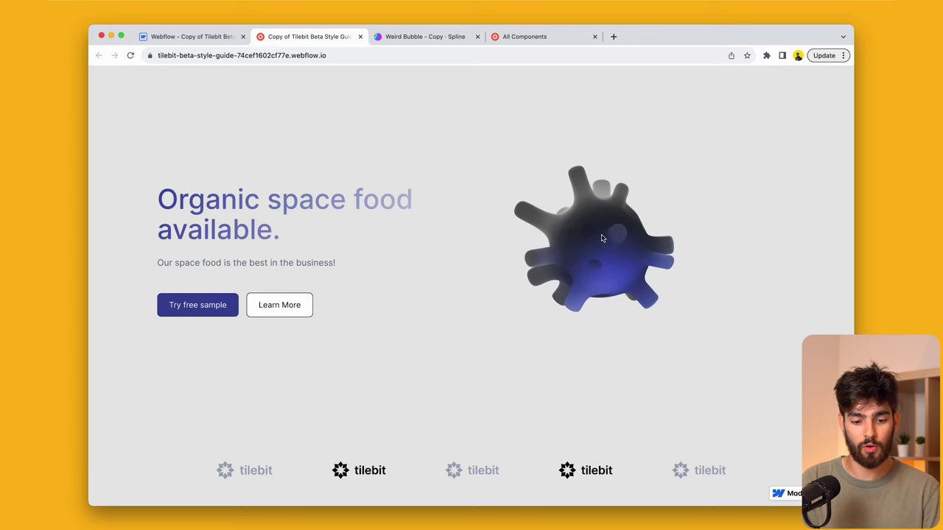
Step: Check the embed settings against the published Tilebit page and scroll through the export options
right_click(341, 208)
click(335, 145)
key(ctrl+Tab)
scroll(531, 250, down, 2)
key(ctrl+shift+Tab)
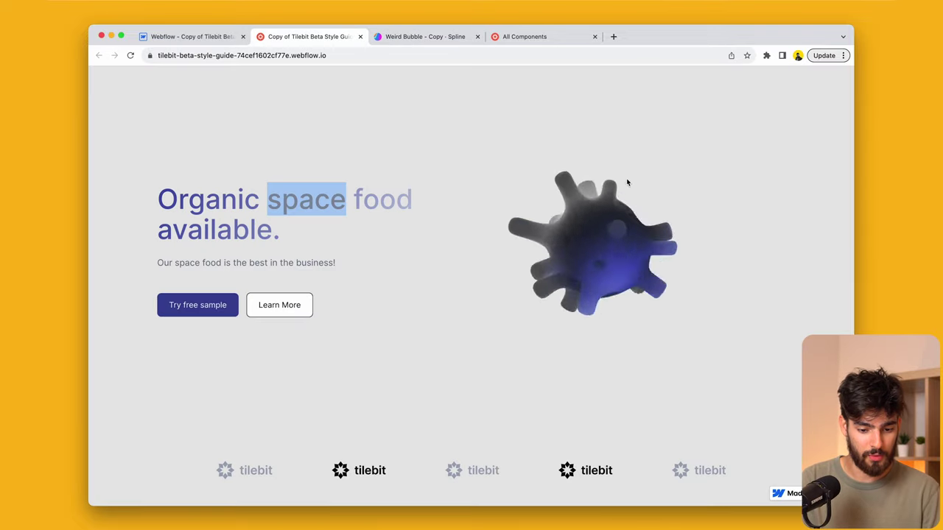
key(ctrl+Tab)
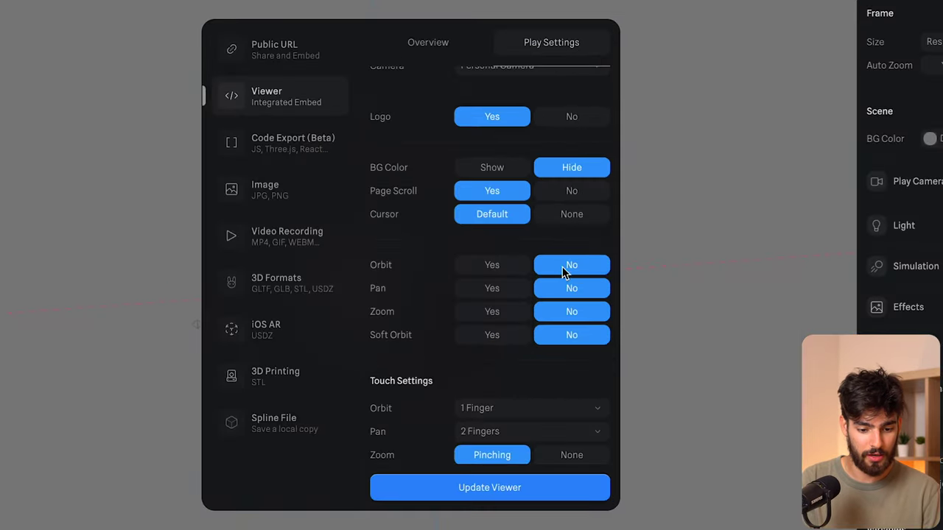
scroll(432, 410, down, 4)
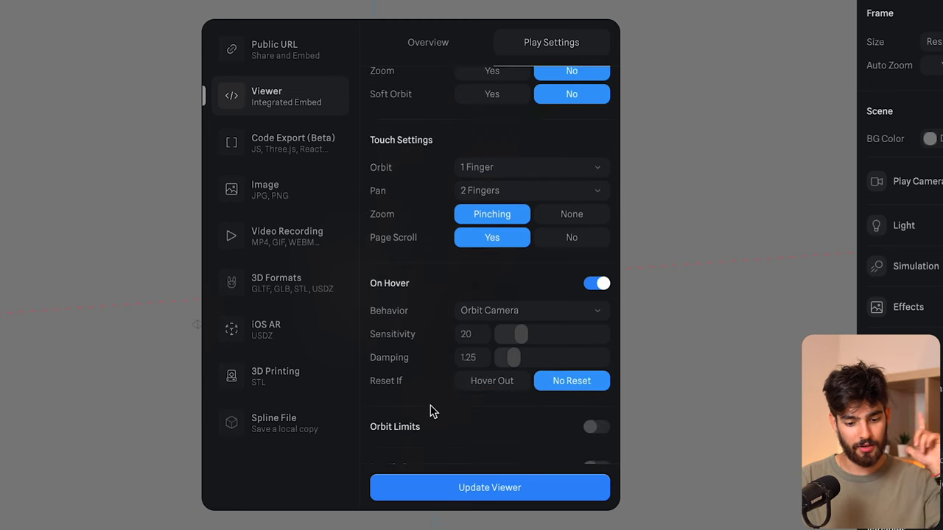
scroll(432, 410, down, 8)
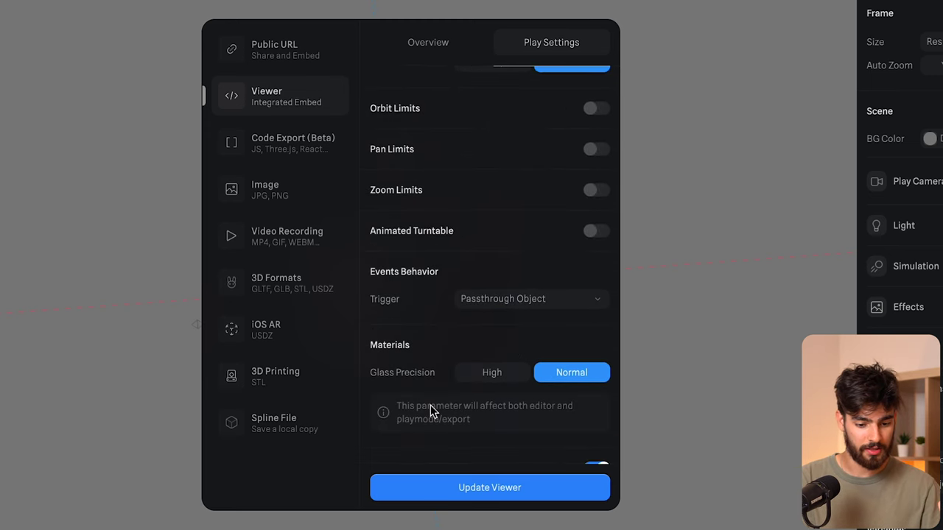
scroll(432, 411, down, 2)
scroll(432, 412, up, 12)
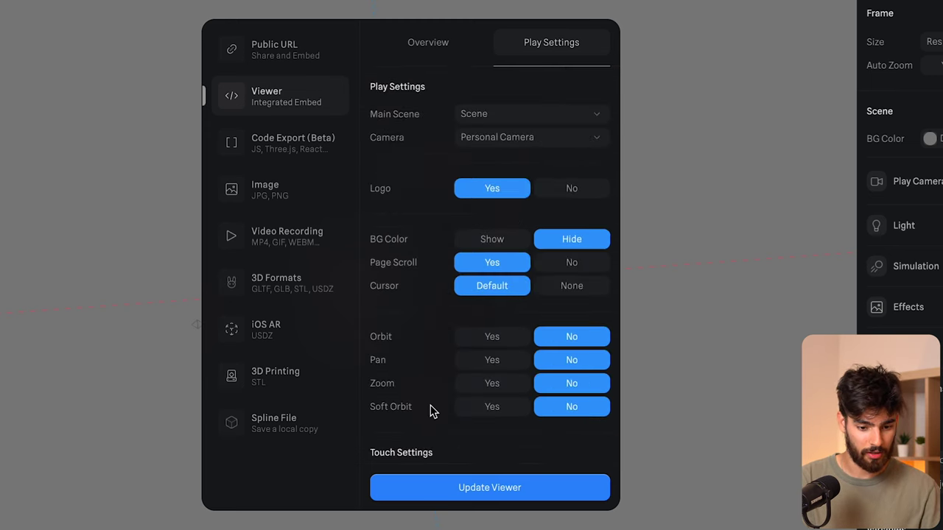
Step: Show the embed code overview and set Mouse Events to Global (Full Window)
click(414, 42)
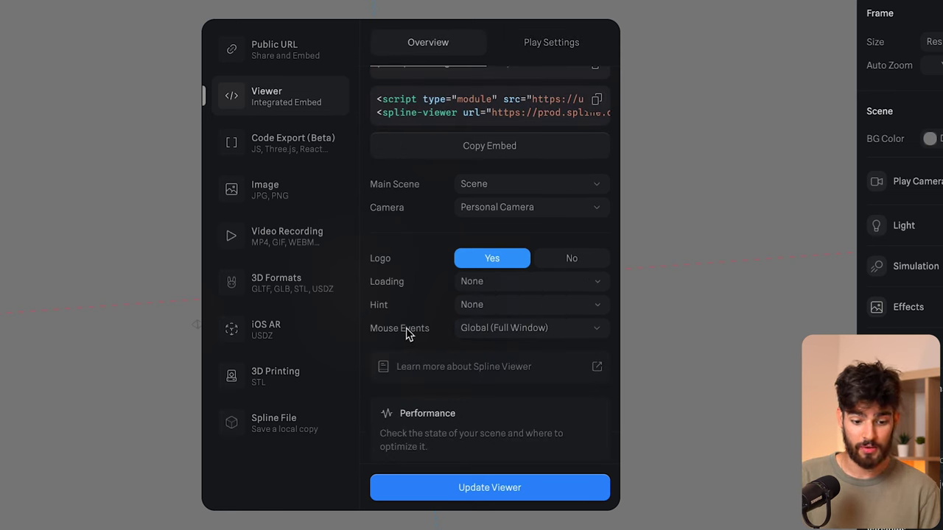
click(487, 331)
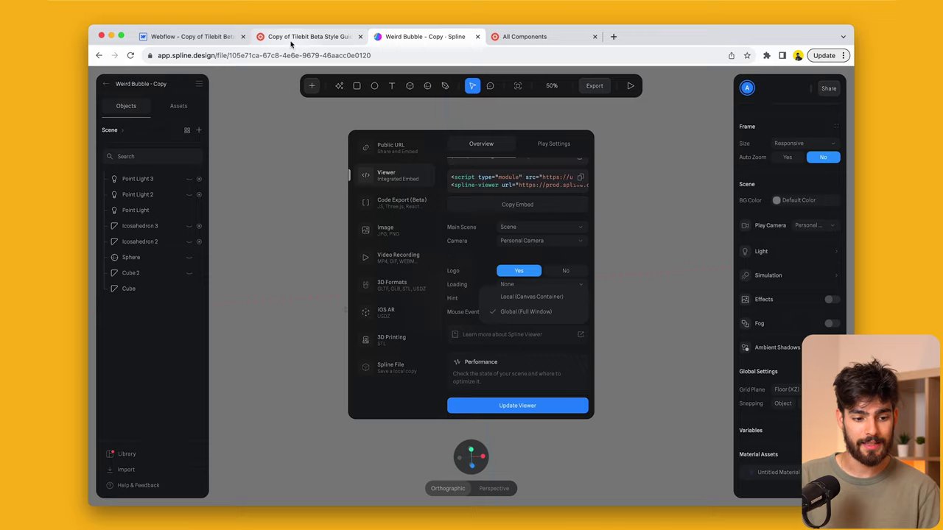
click(306, 36)
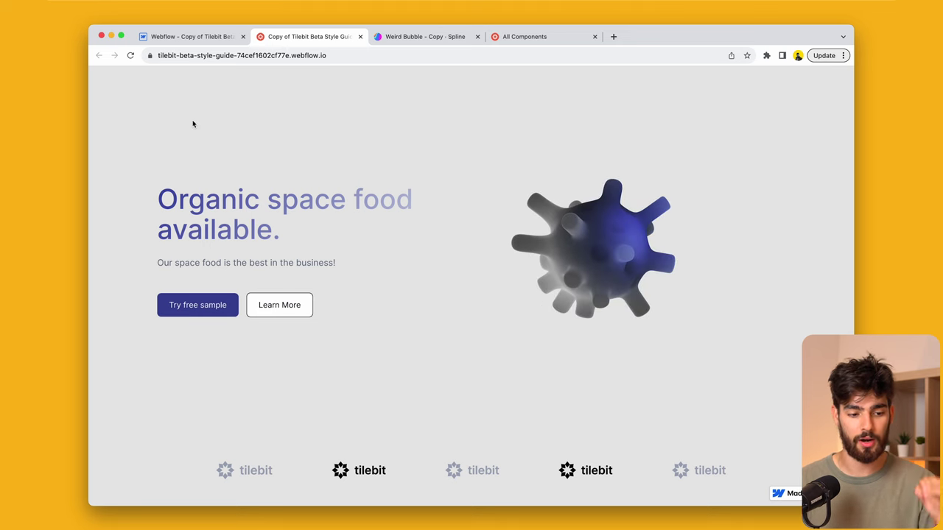
key(ctrl+Tab)
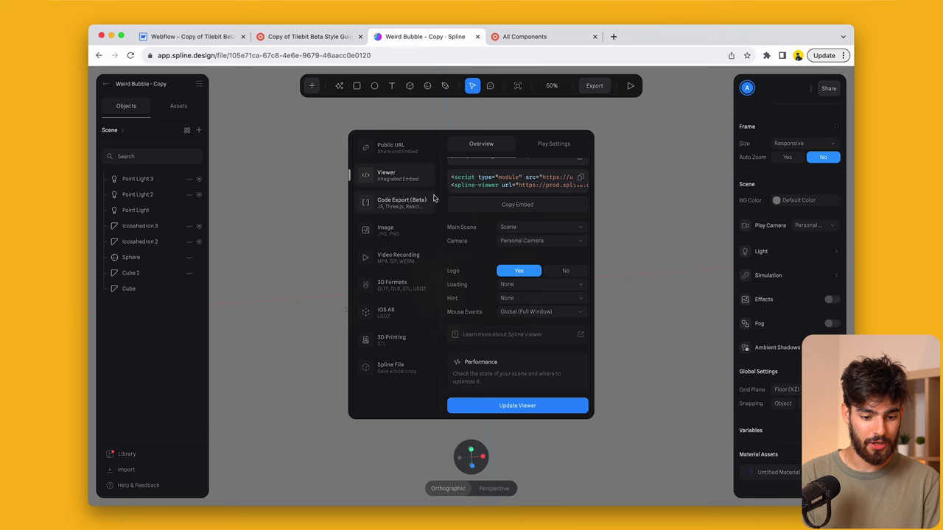
scroll(463, 214, up, 1)
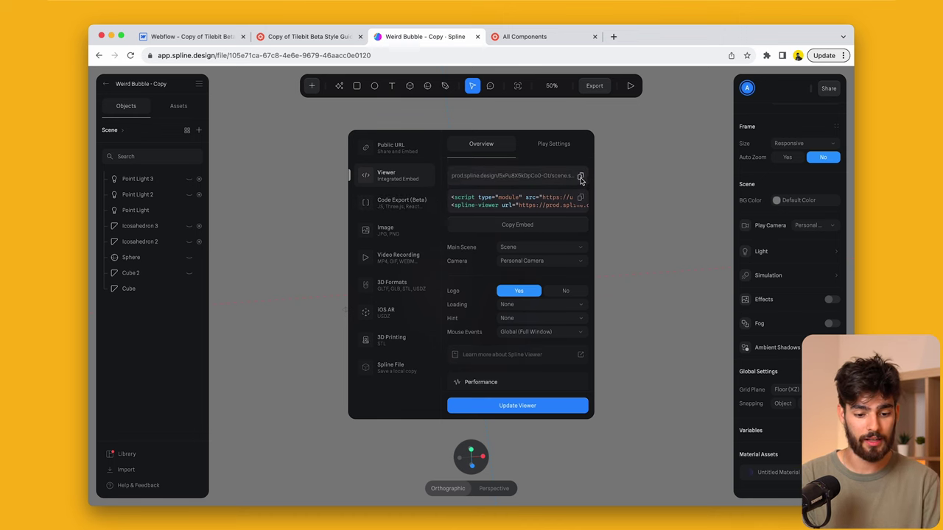
Step: Exit Webflow preview mode and open the Spline Scene 2 element's settings
key(ctrl+shift+Tab)
key(ctrl+shift+Tab)
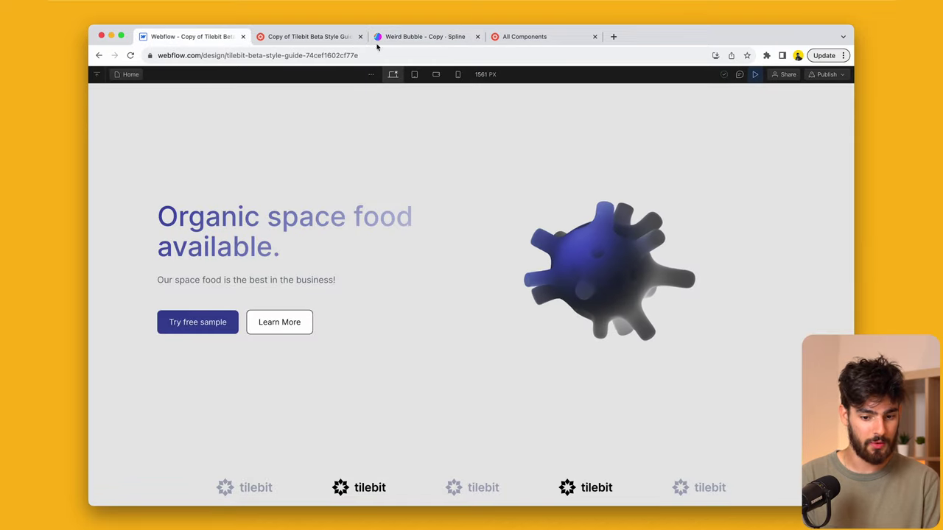
click(755, 75)
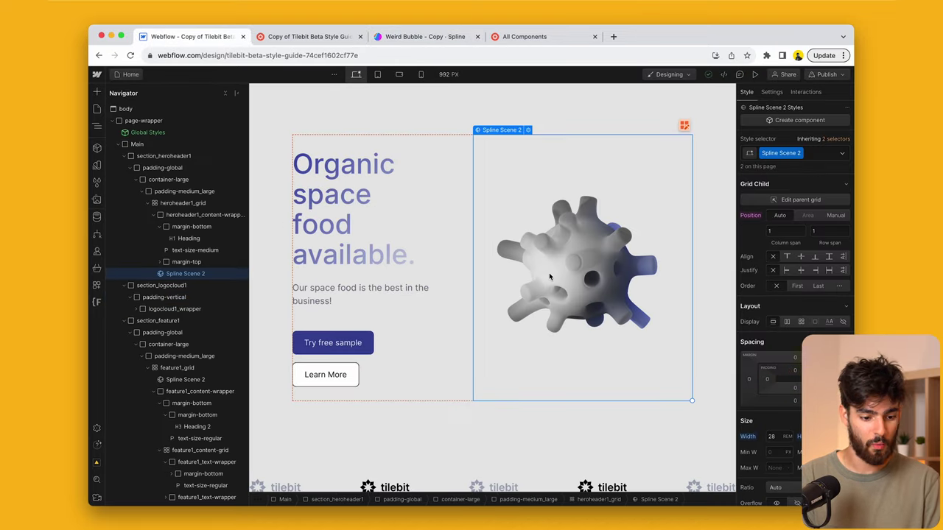
double_click(603, 186)
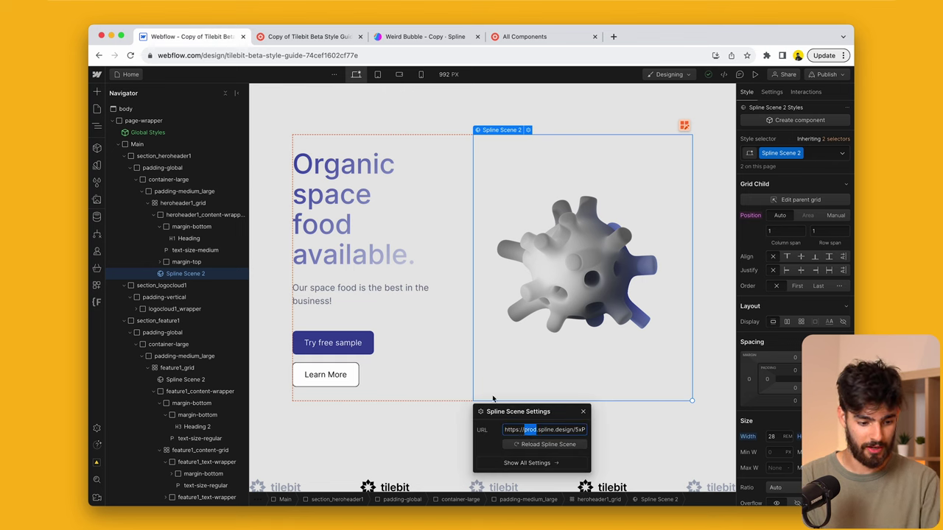
Step: Search the project for 'spl' in Quick Find, then close it and the settings popup
key(super+e)
text(spline)
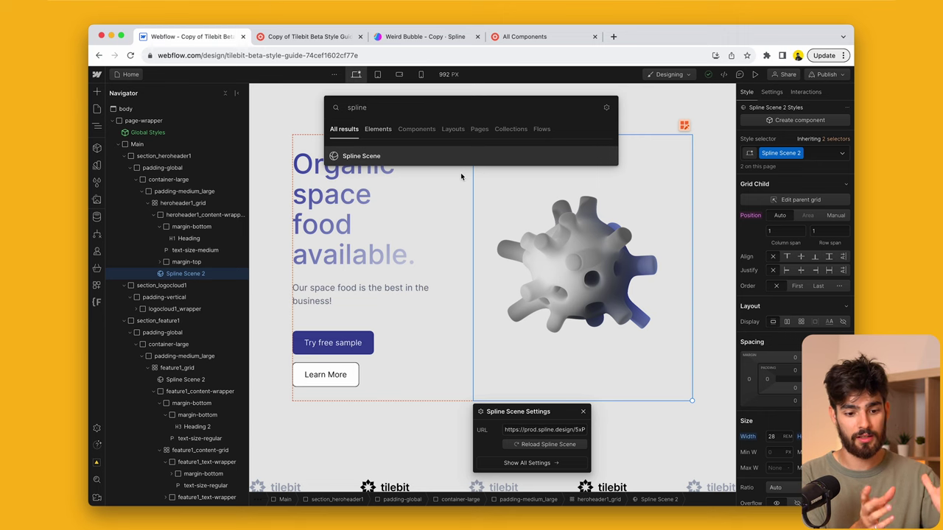
key(Escape)
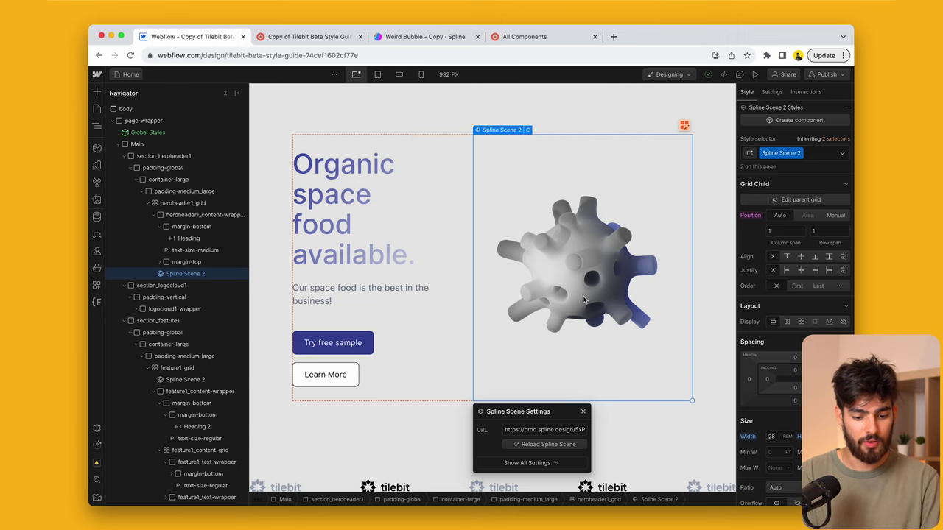
click(567, 302)
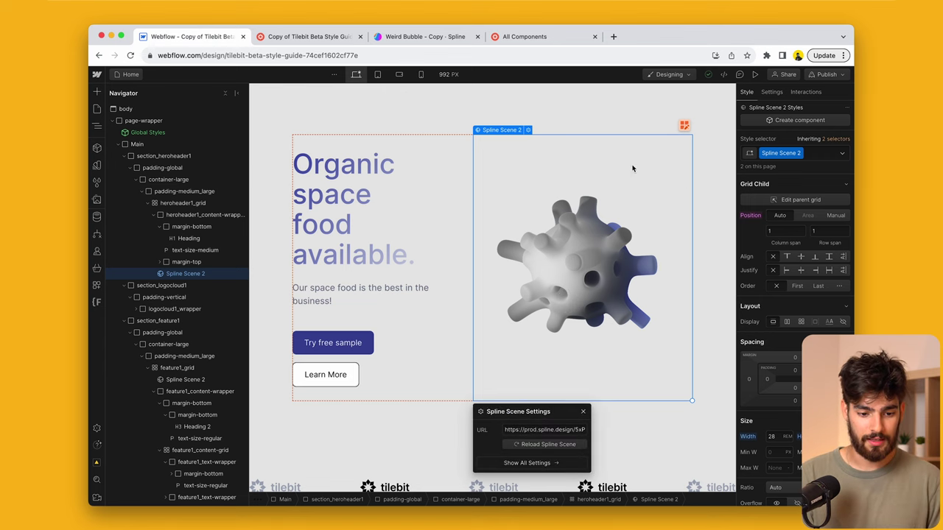
click(303, 36)
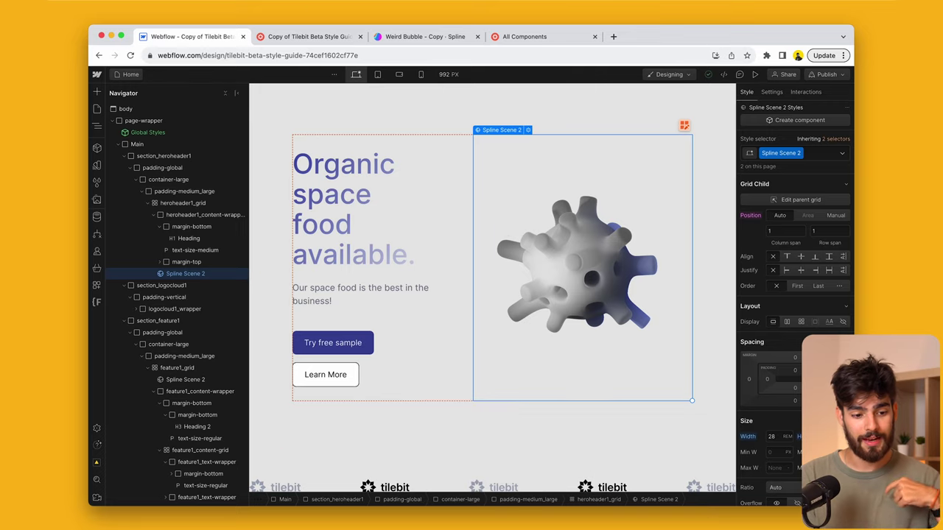
click(302, 37)
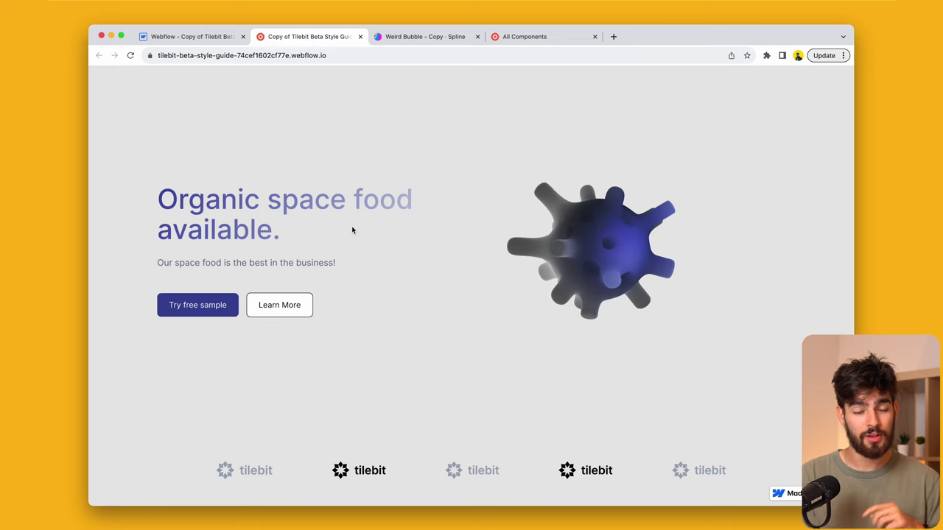
scroll(352, 230, down, 3)
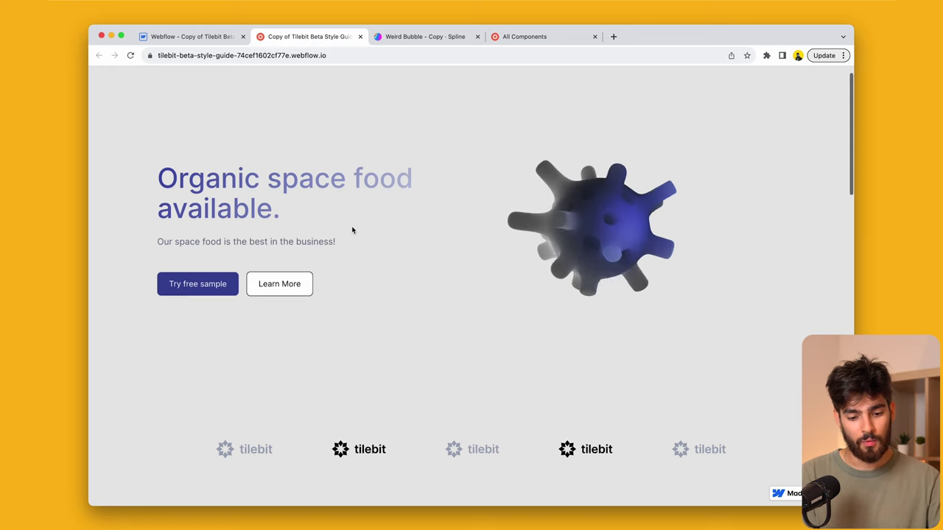
scroll(352, 231, up, 3)
scroll(352, 230, down, 10)
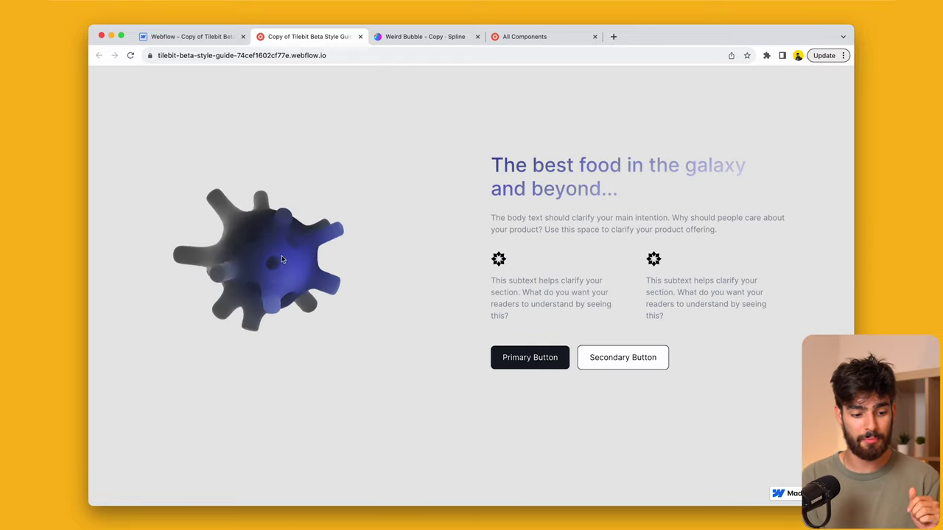
scroll(507, 337, up, 2)
scroll(506, 335, down, 4)
scroll(505, 331, up, 12)
scroll(465, 286, down, 8)
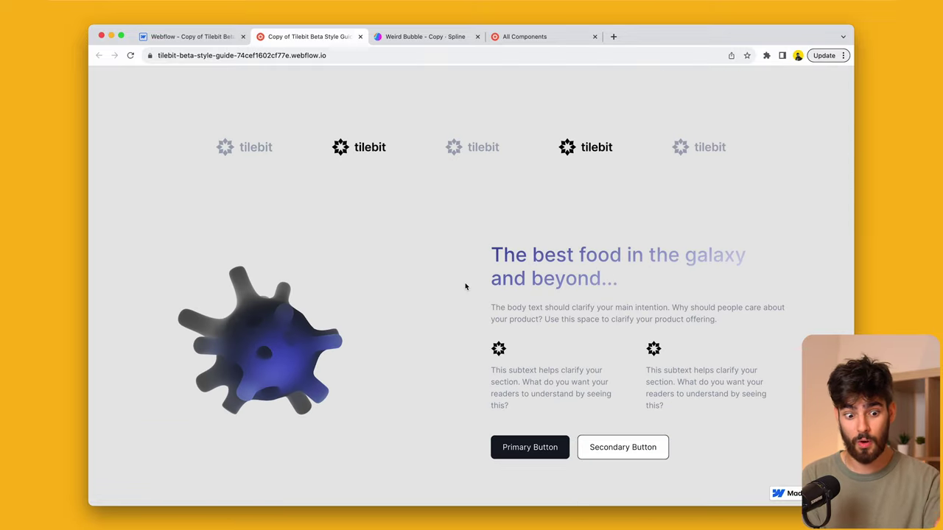
scroll(465, 286, up, 8)
Step: Open the 'Spline move' while-page-is-scrolling animation from the Interactions panel
click(180, 36)
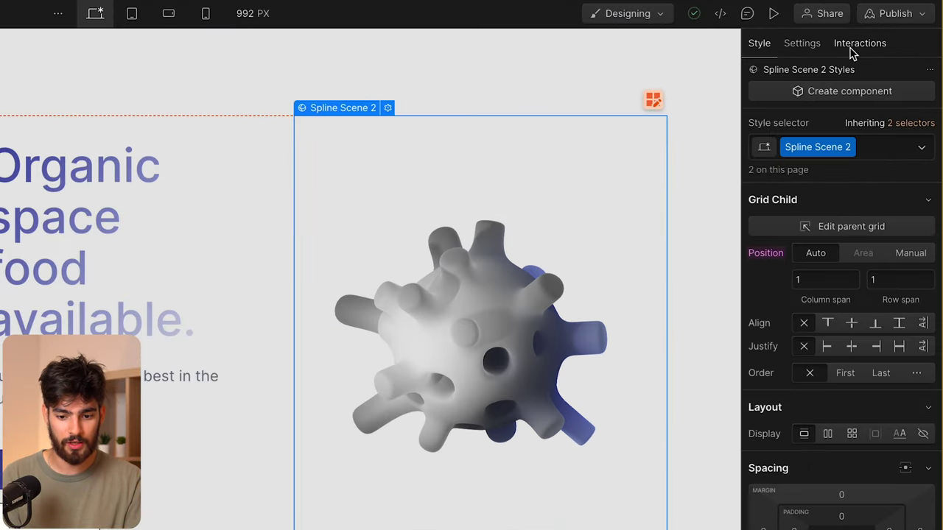
click(853, 47)
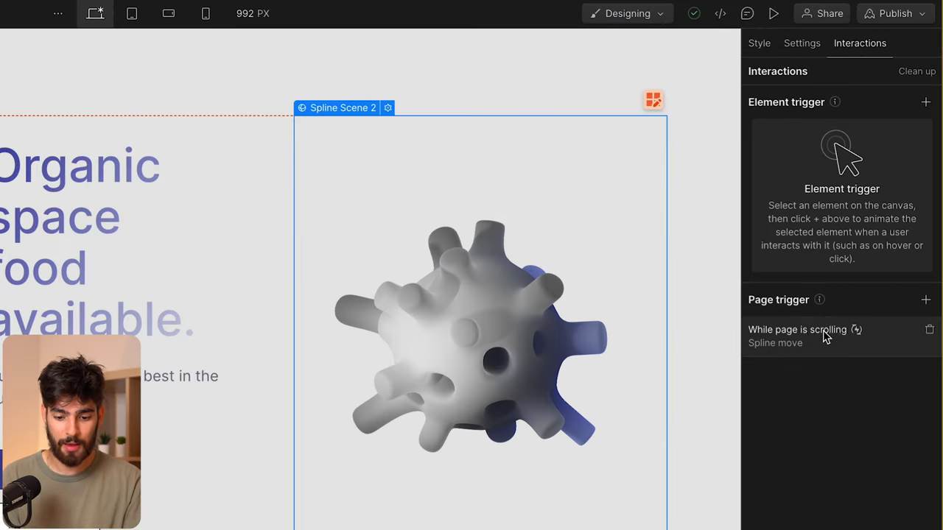
click(825, 336)
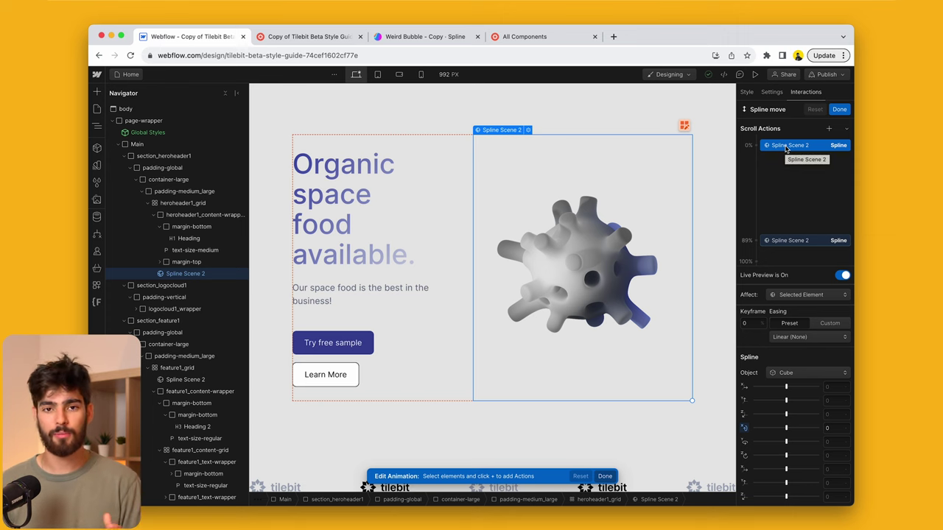
Step: Add a Spline integration action under the animation's Scroll Actions
click(829, 128)
click(829, 129)
click(829, 128)
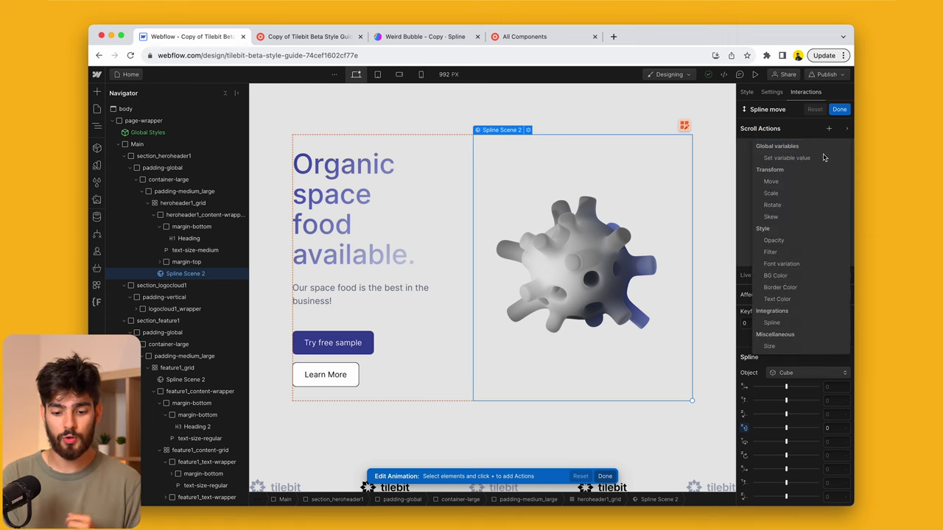
click(771, 323)
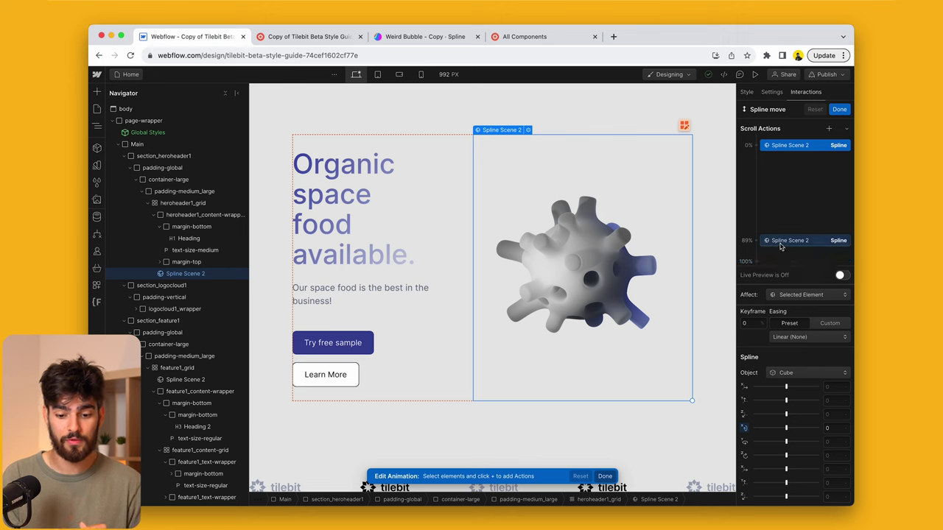
Step: With live preview on, change the Cube's 89% keyframe value from 2.9 to 6.3
click(842, 275)
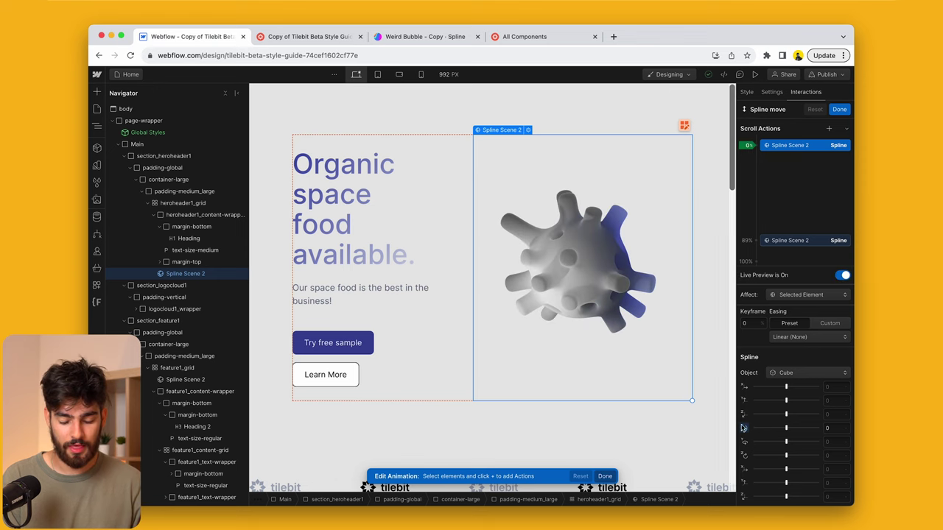
click(799, 238)
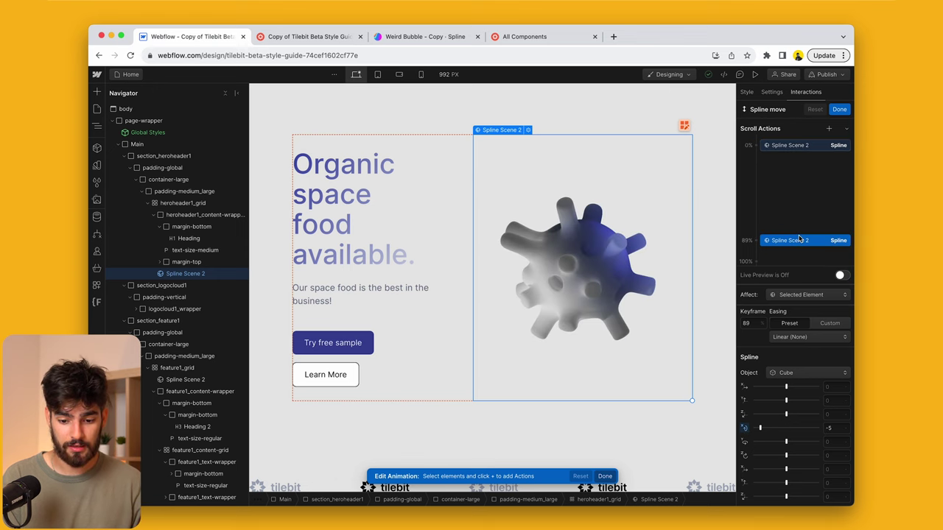
drag(760, 430, 802, 428)
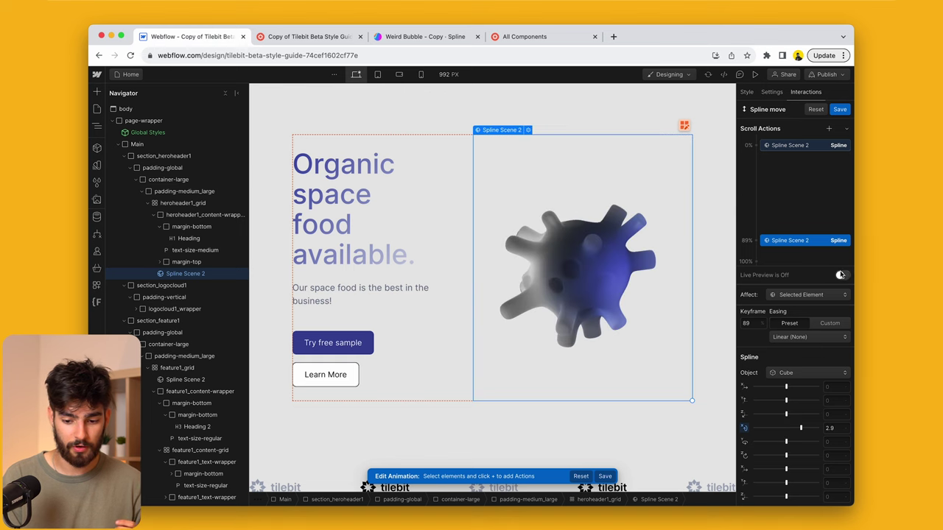
Step: Scroll the page to test the rotation, then save and close the animation
scroll(465, 361, down, 4)
scroll(465, 361, up, 4)
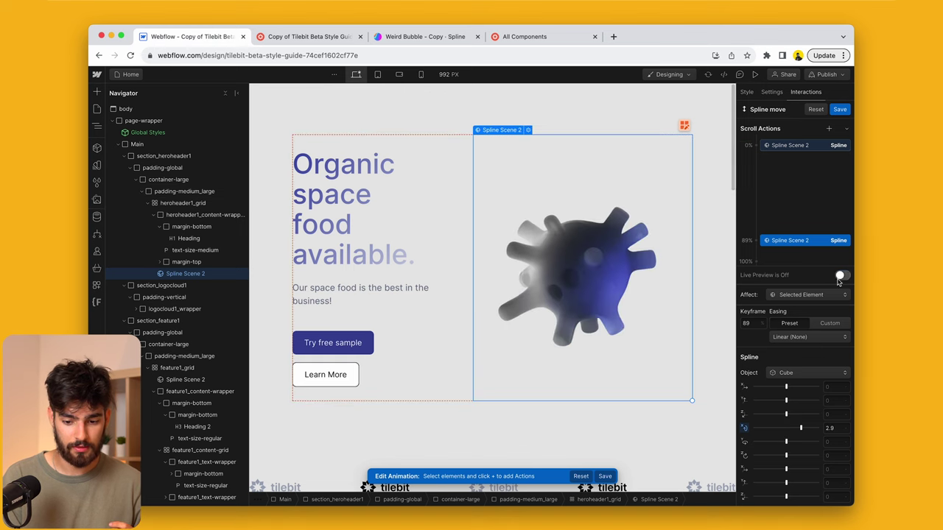
scroll(451, 390, down, 1)
scroll(453, 391, up, 1)
scroll(442, 247, down, 2)
scroll(442, 248, up, 2)
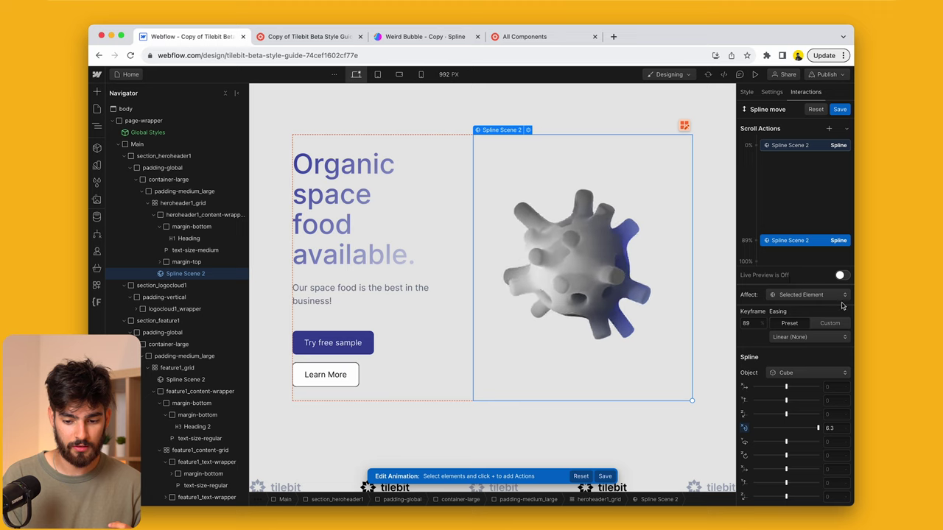
scroll(474, 331, down, 4)
scroll(475, 333, up, 4)
scroll(444, 354, down, 8)
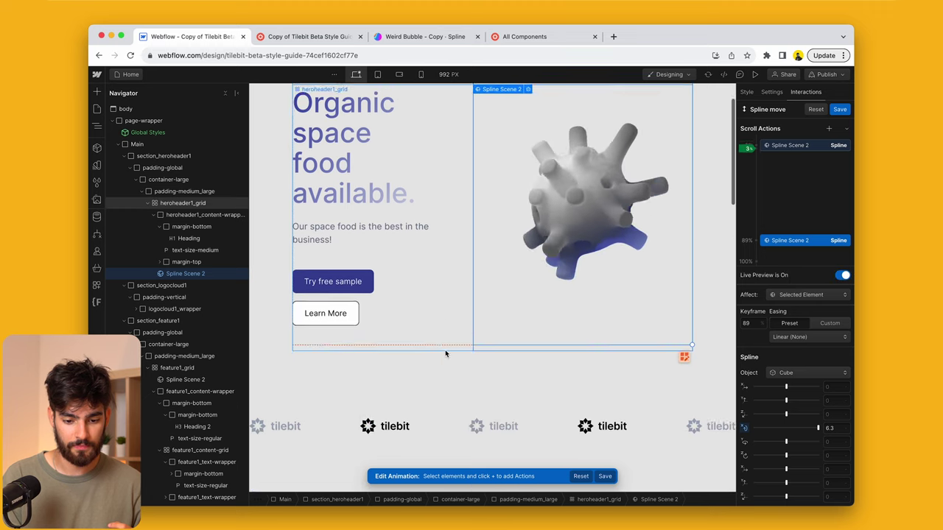
scroll(733, 134, up, 8)
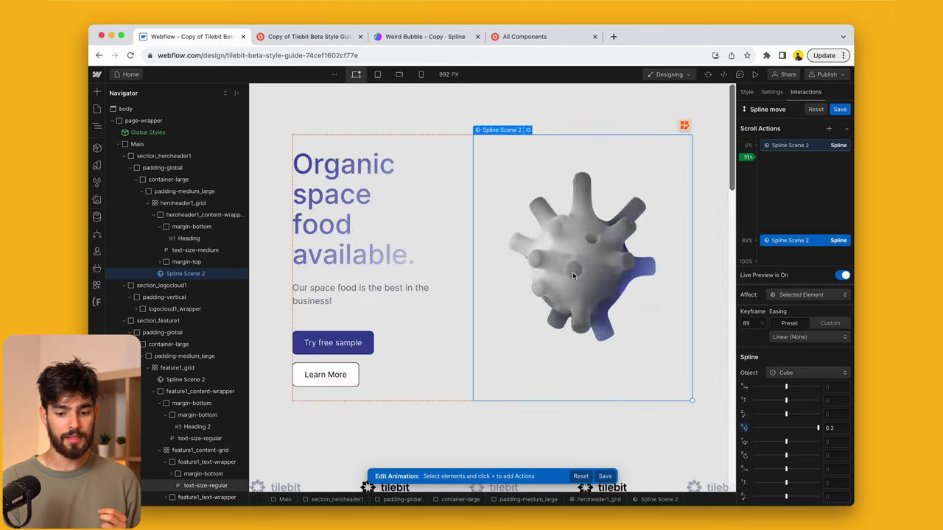
click(840, 109)
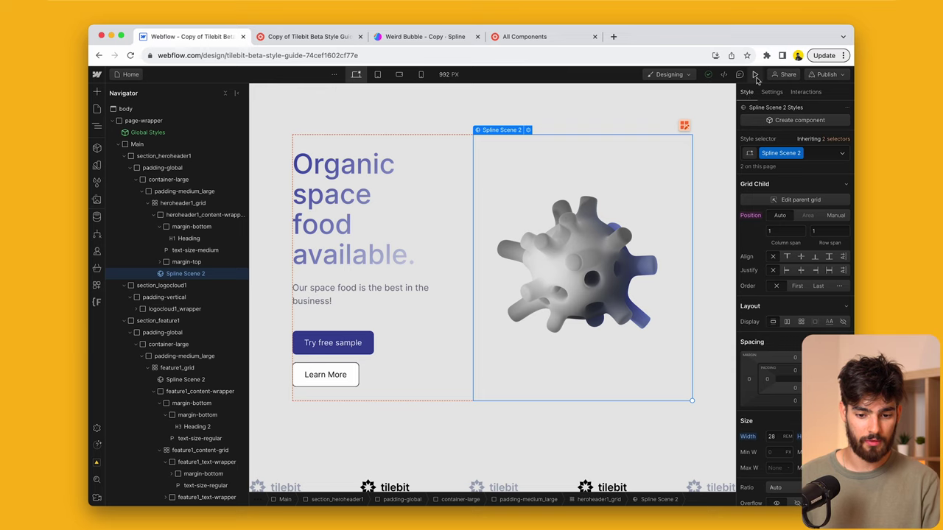
Step: Publish the site to the staging webflow.io domain from preview mode
click(755, 74)
key(shift+p)
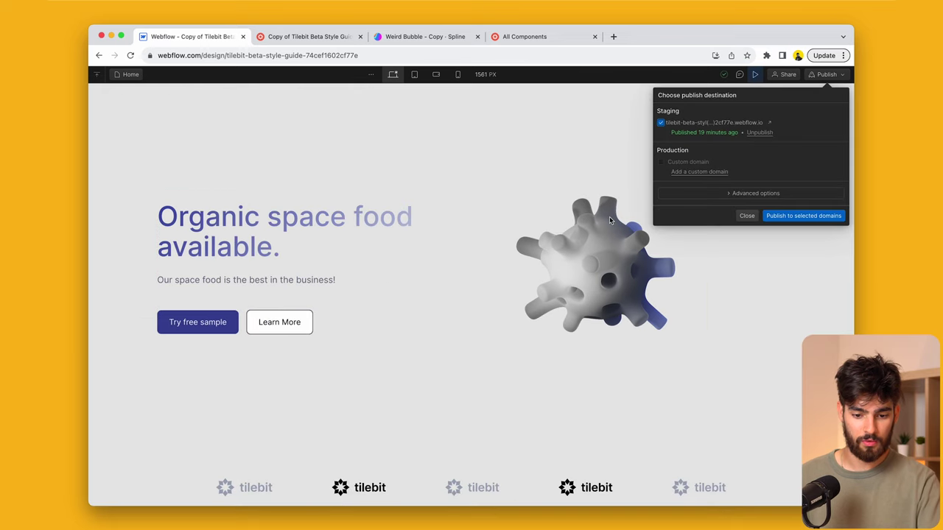
key(Return)
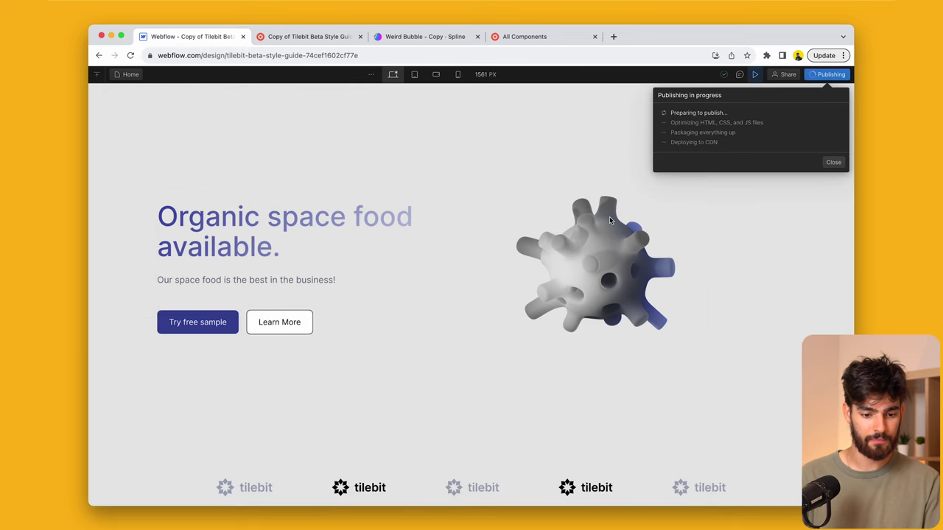
key(ctrl+Tab)
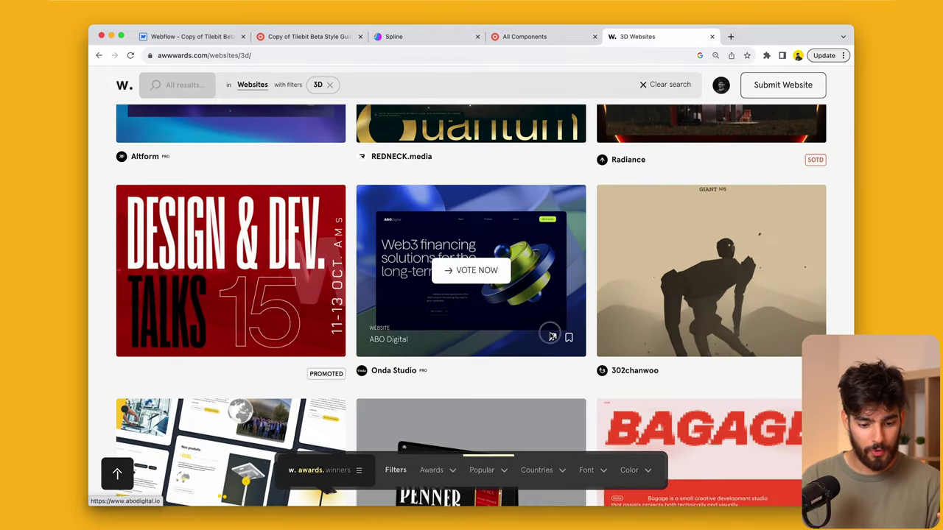
Step: Open ABO Digital's live site in a new tab from its 3D gallery card
click(552, 338)
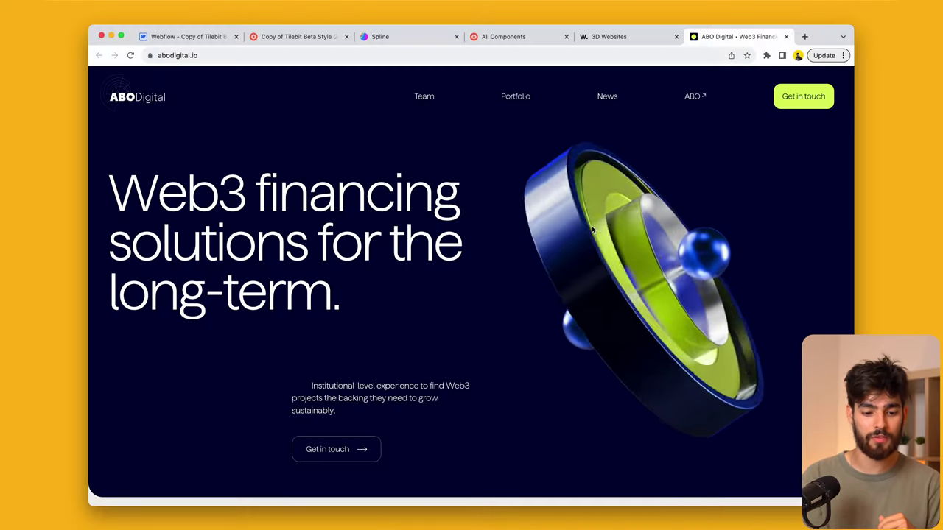
Step: Browse the ABO Digital page's sections, then return to the Spline home tab
scroll(591, 230, down, 15)
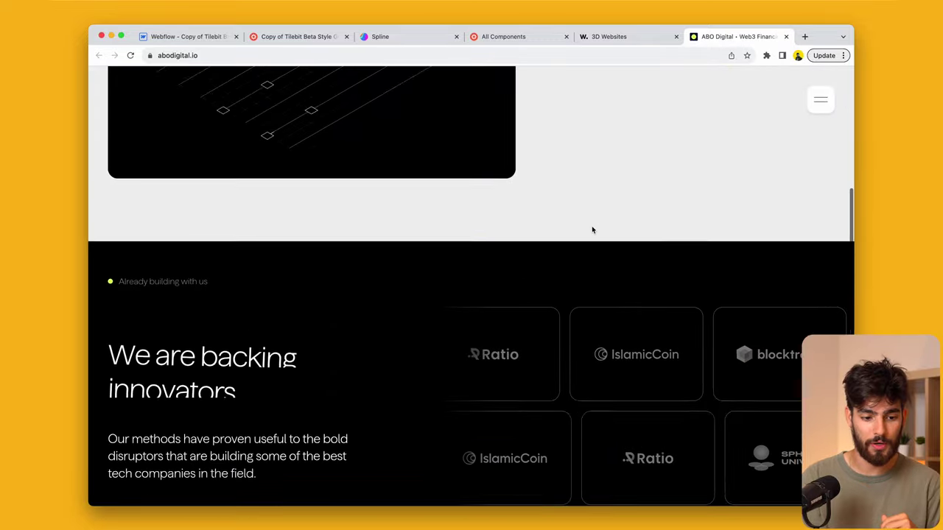
scroll(591, 230, up, 3)
scroll(592, 230, down, 4)
scroll(592, 230, down, 5)
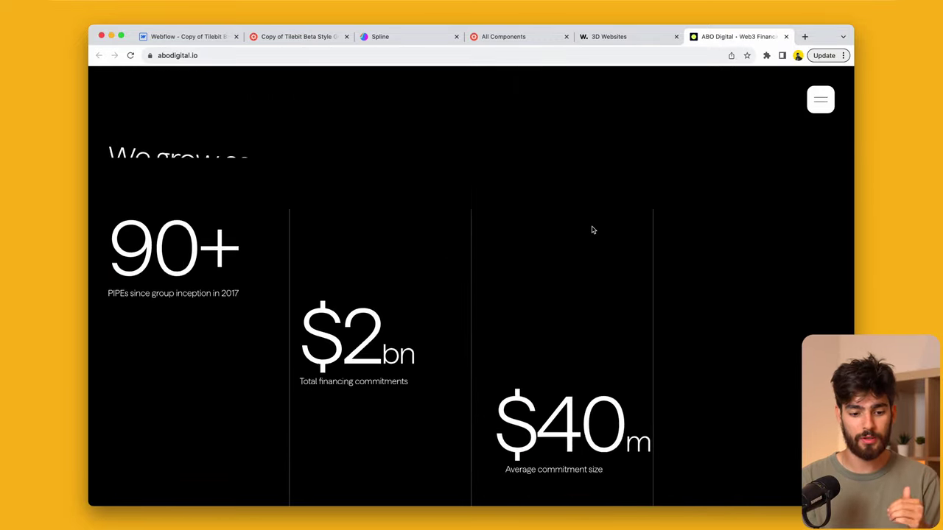
scroll(592, 230, up, 6)
scroll(592, 230, down, 6)
scroll(592, 230, down, 8)
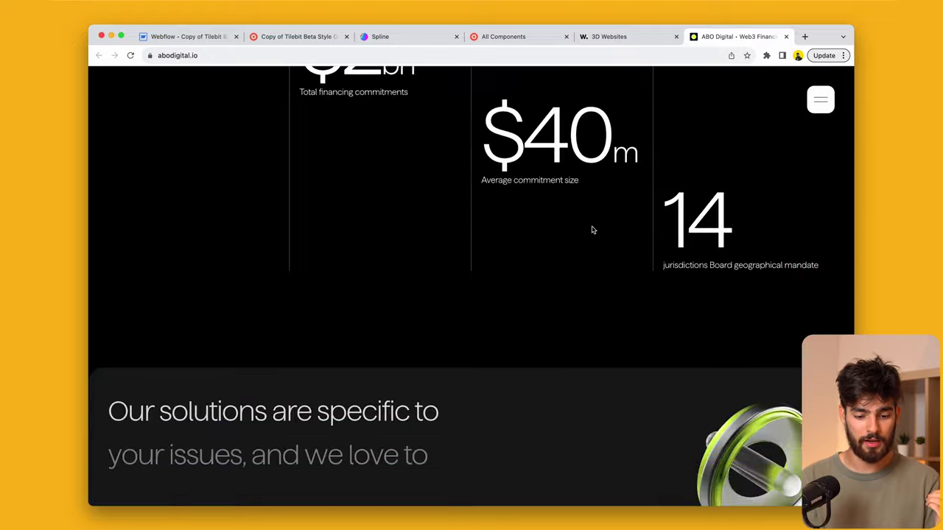
scroll(591, 228, up, 3)
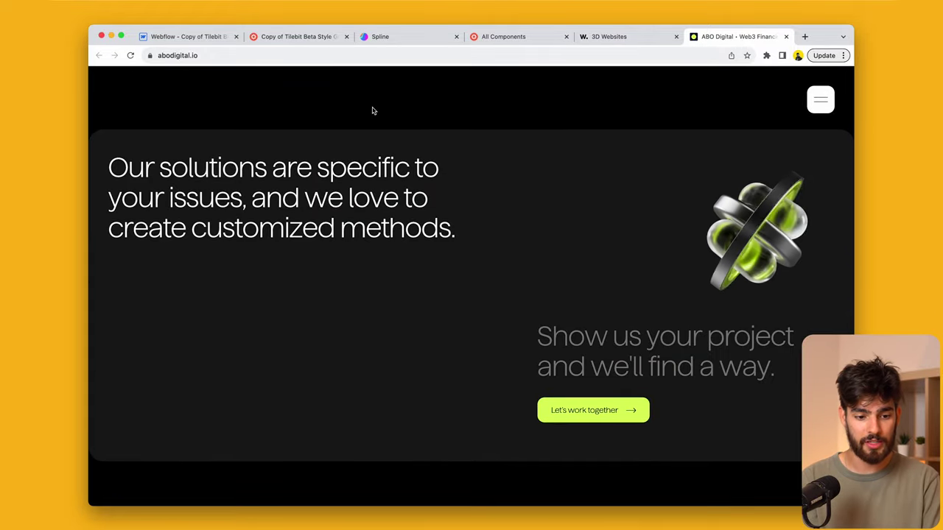
click(388, 38)
scroll(544, 218, left, 5)
Step: Look over Spline's home library, then glance back at the ABO Digital page
scroll(469, 270, down, 5)
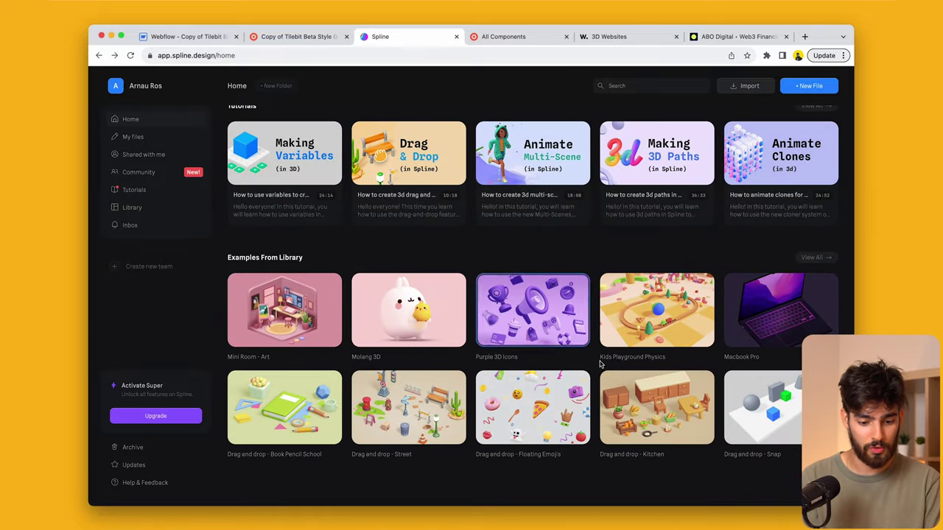
scroll(519, 378, up, 3)
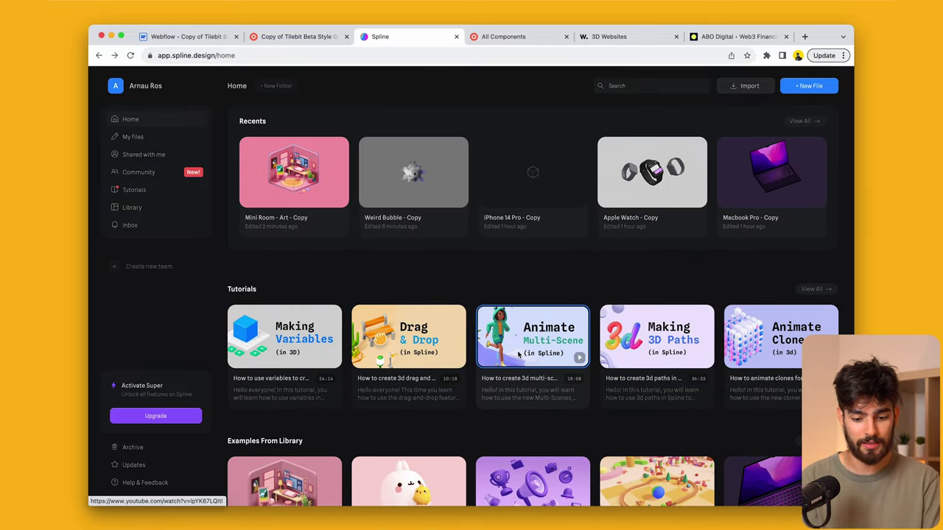
scroll(520, 355, down, 3)
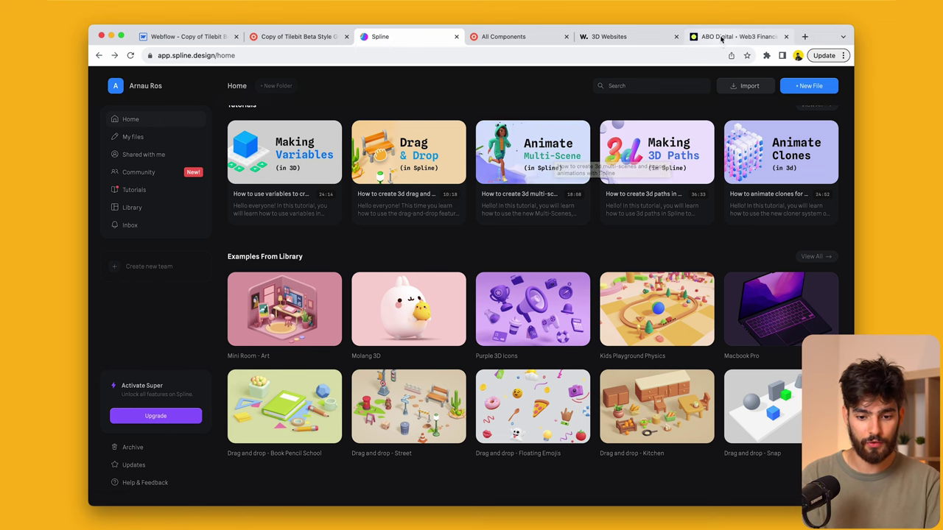
scroll(516, 221, up, 3)
click(737, 36)
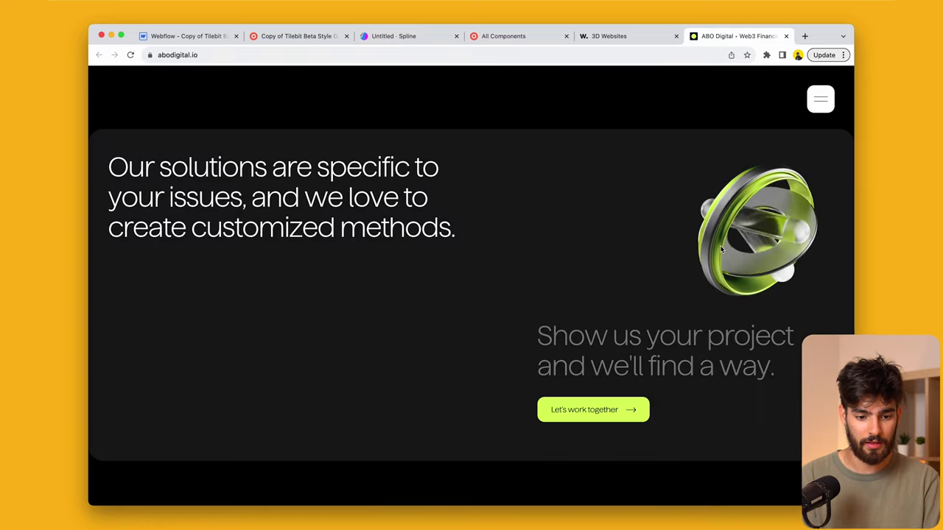
scroll(721, 250, down, 10)
scroll(722, 250, up, 10)
Step: In the new Spline file, skip the templates and reshape the cube into a low flat slab
click(390, 36)
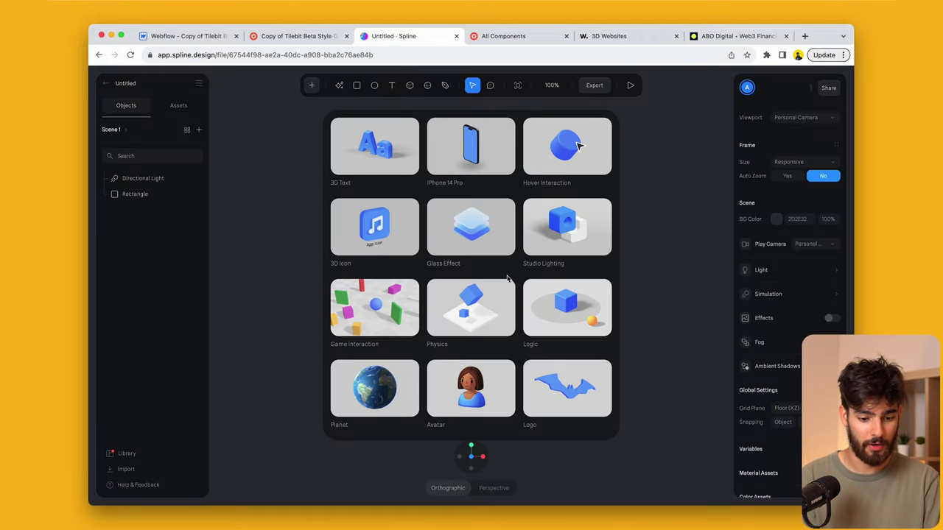
click(578, 145)
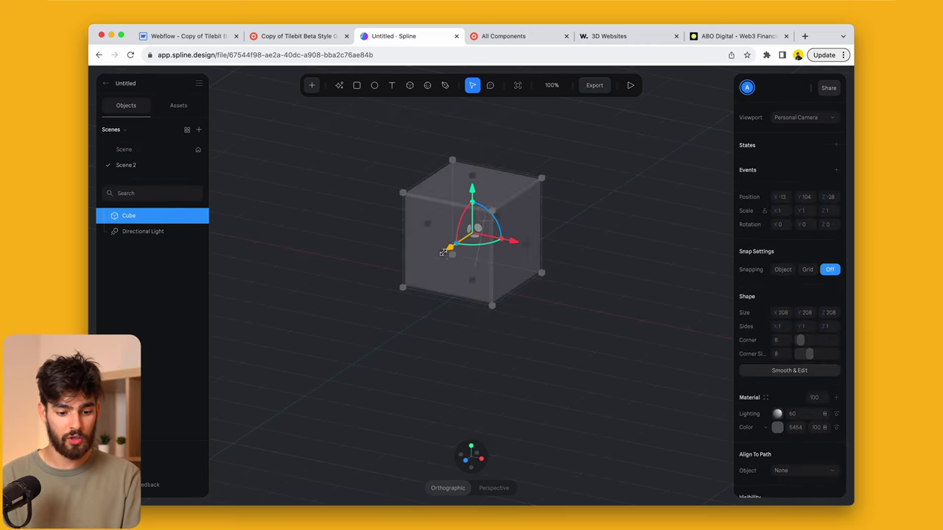
drag(442, 252, 385, 307)
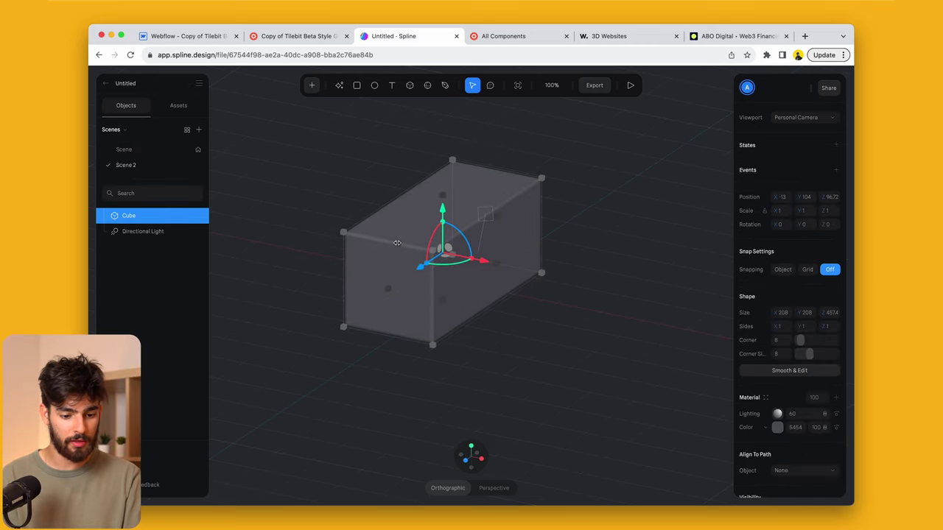
drag(400, 243, 448, 254)
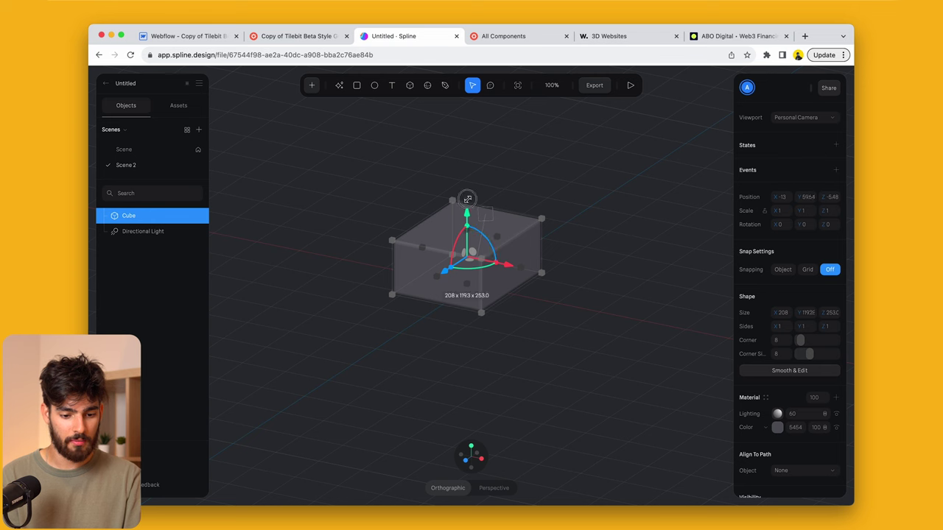
drag(467, 197, 488, 213)
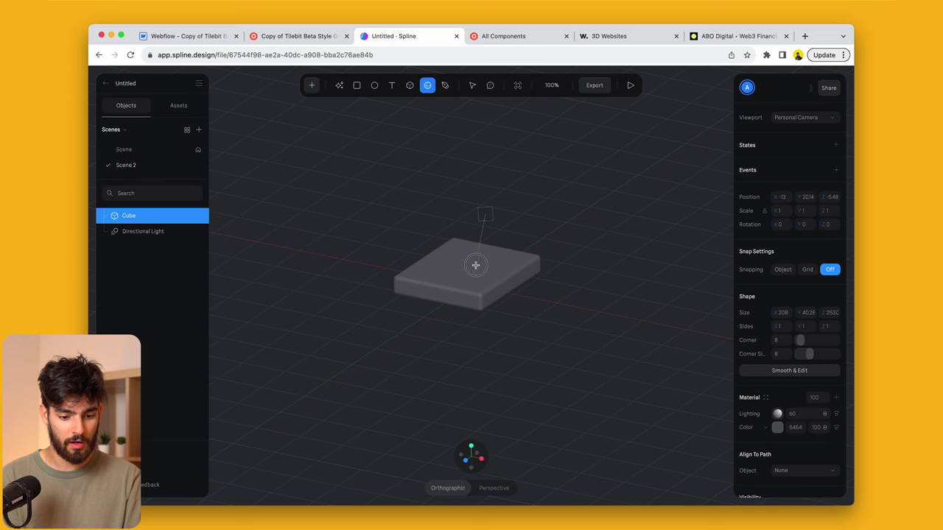
Step: Add a sphere resting on the slab and set its material colour to bright blue
drag(477, 266, 498, 272)
click(532, 329)
click(476, 221)
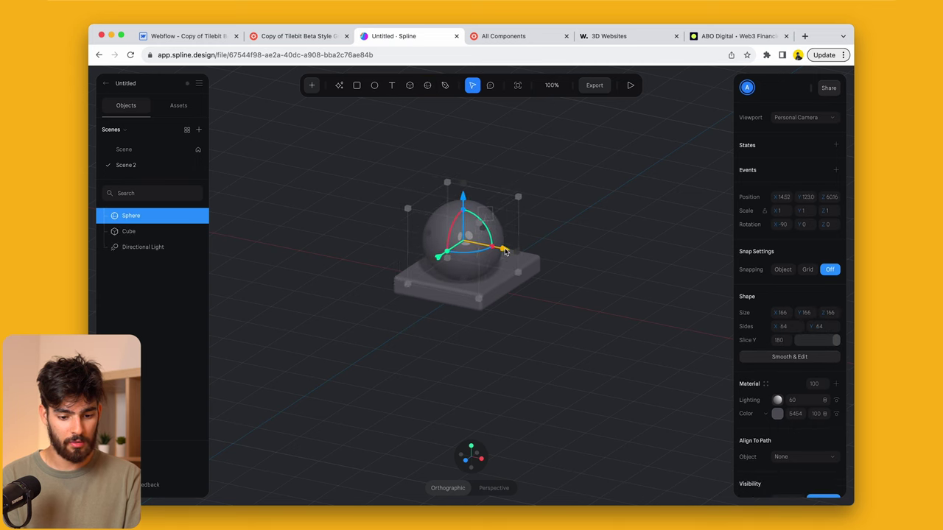
click(777, 414)
drag(792, 473, 823, 442)
click(565, 417)
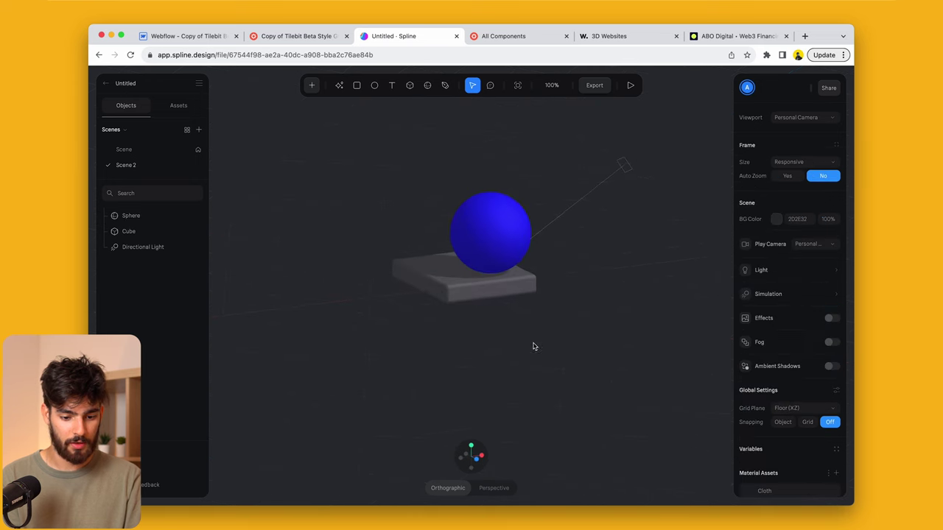
click(521, 212)
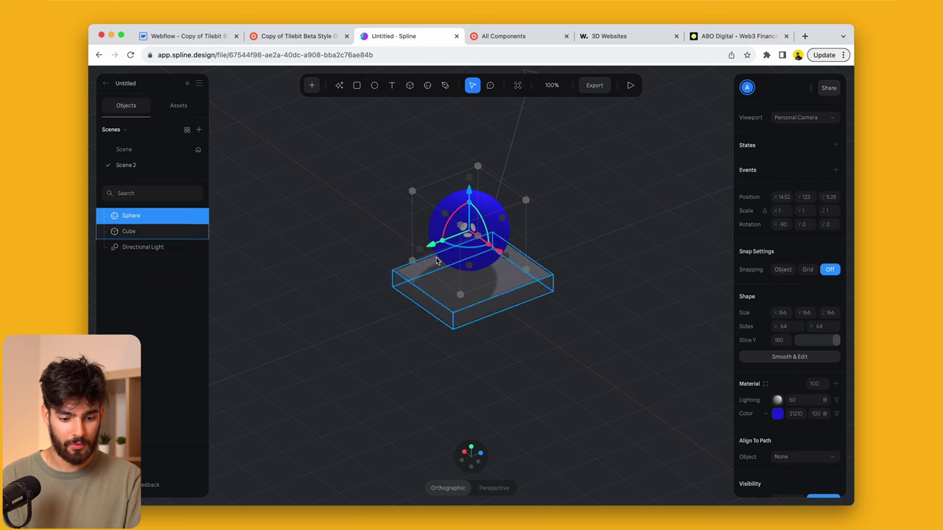
click(554, 293)
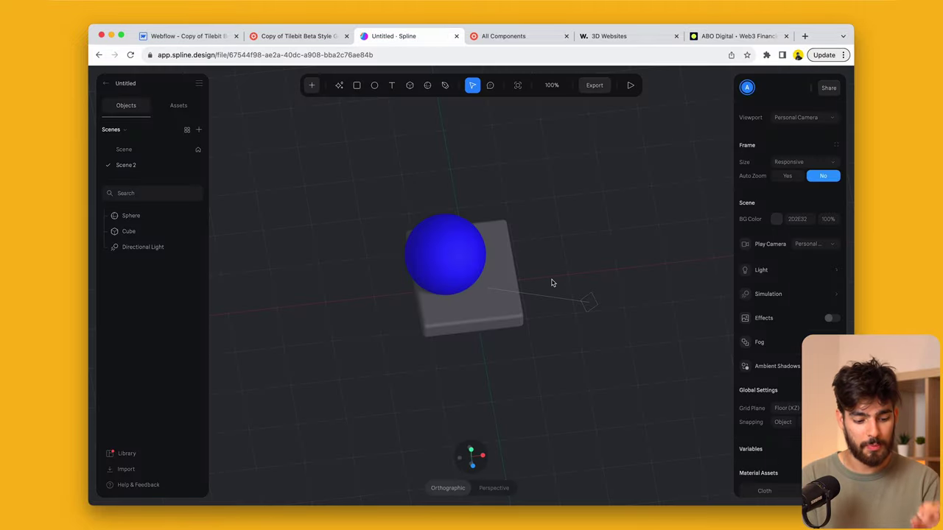
Step: Back on the Awwwards 3D Websites gallery, open Sunna Design in a new tab
click(736, 36)
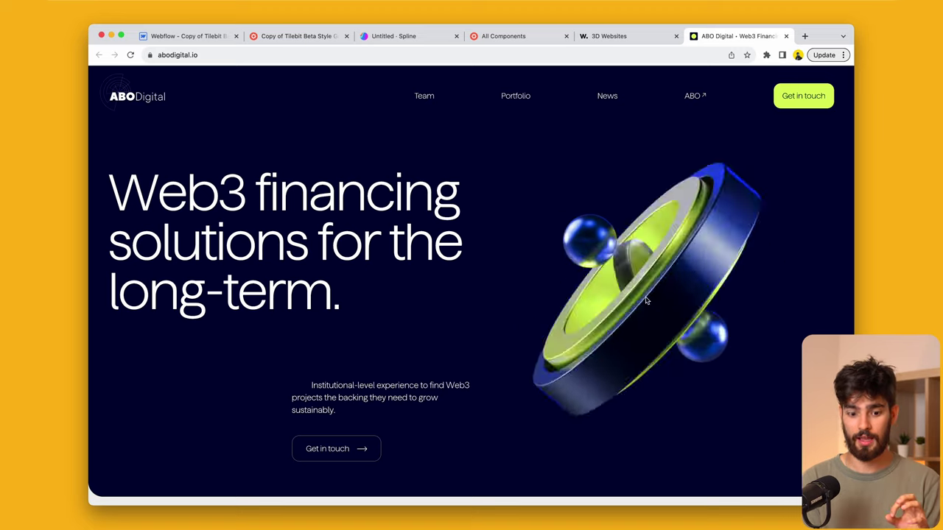
scroll(646, 300, down, 1)
key(ctrl+shift+Tab)
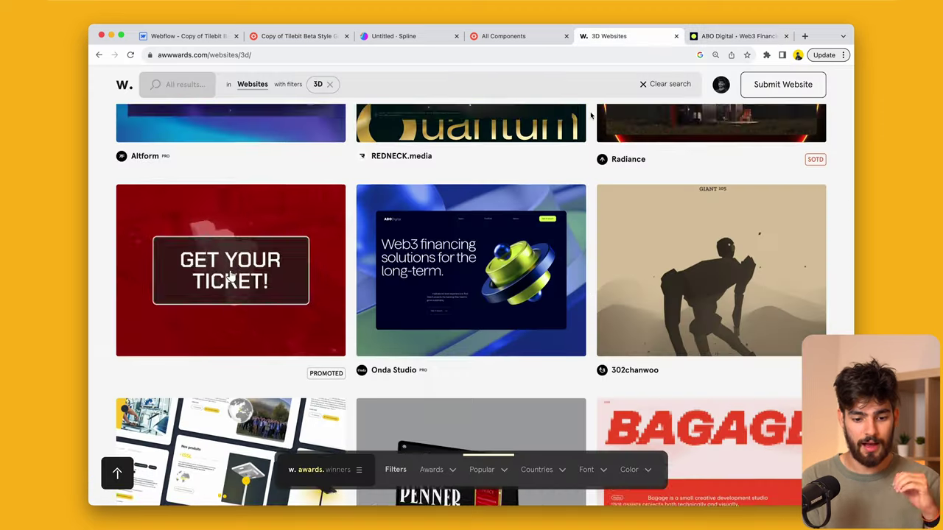
scroll(589, 279, down, 5)
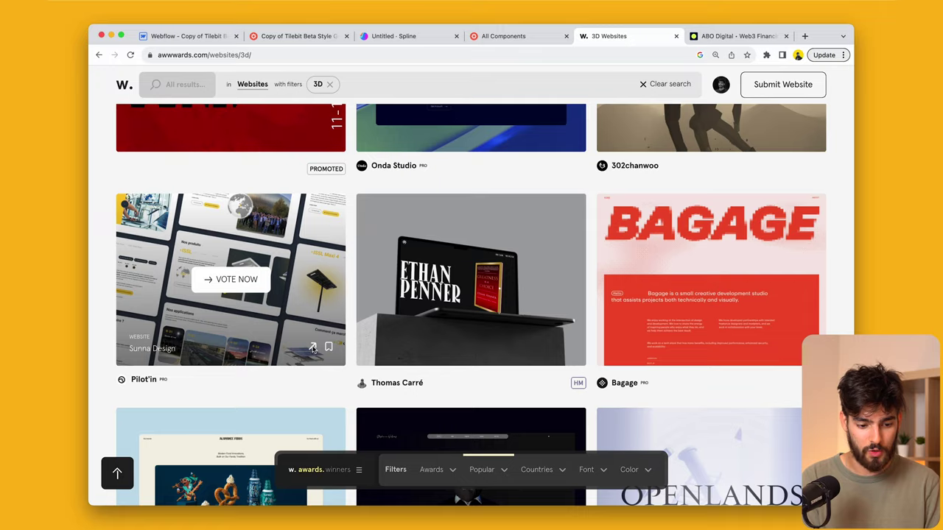
click(313, 350)
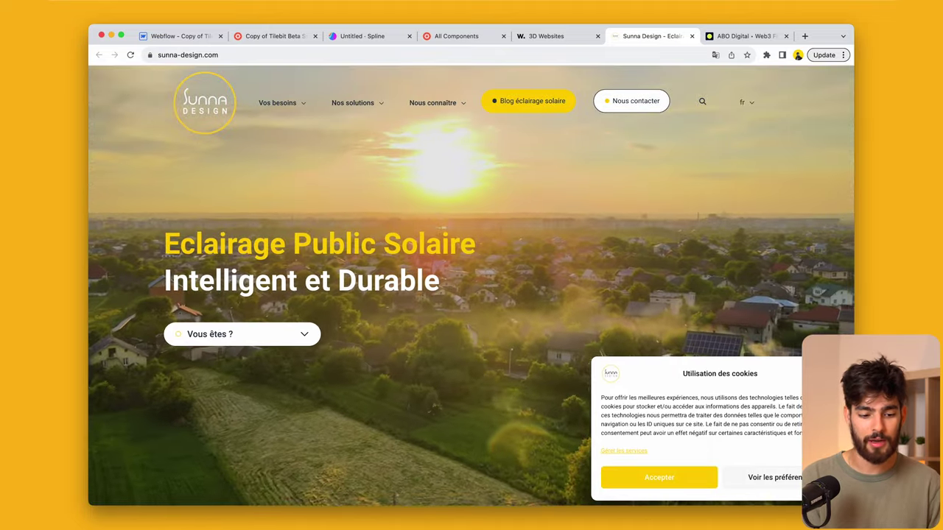
Step: Dismiss Sunna Design's cookie dialog and scroll down its page
click(659, 478)
scroll(587, 372, down, 10)
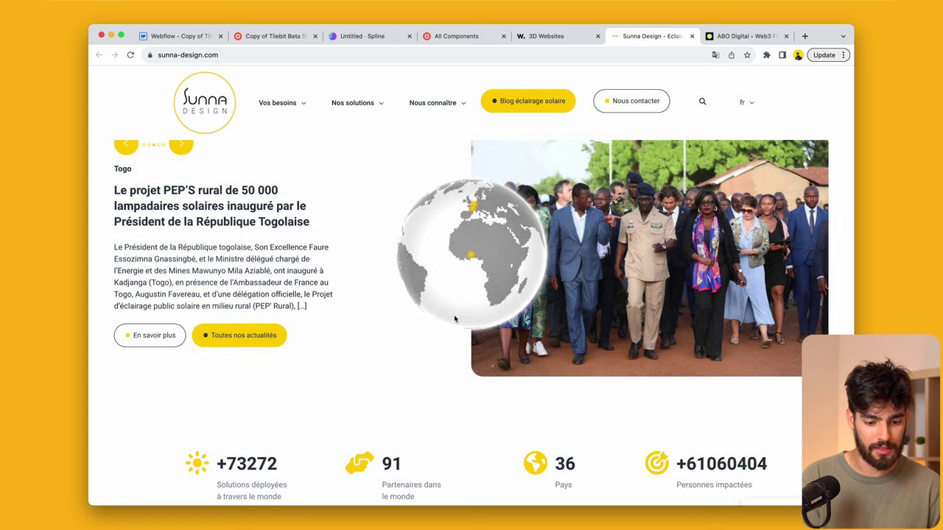
scroll(457, 331, down, 6)
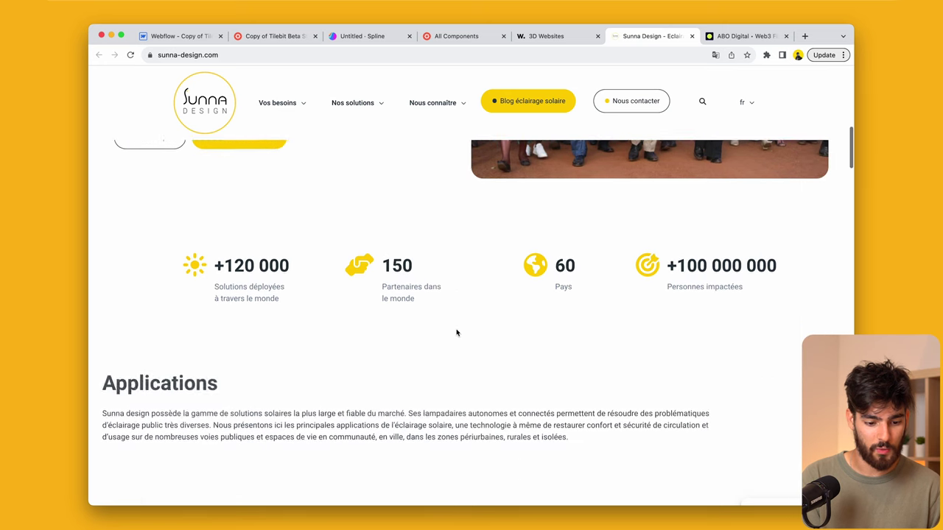
scroll(457, 333, down, 5)
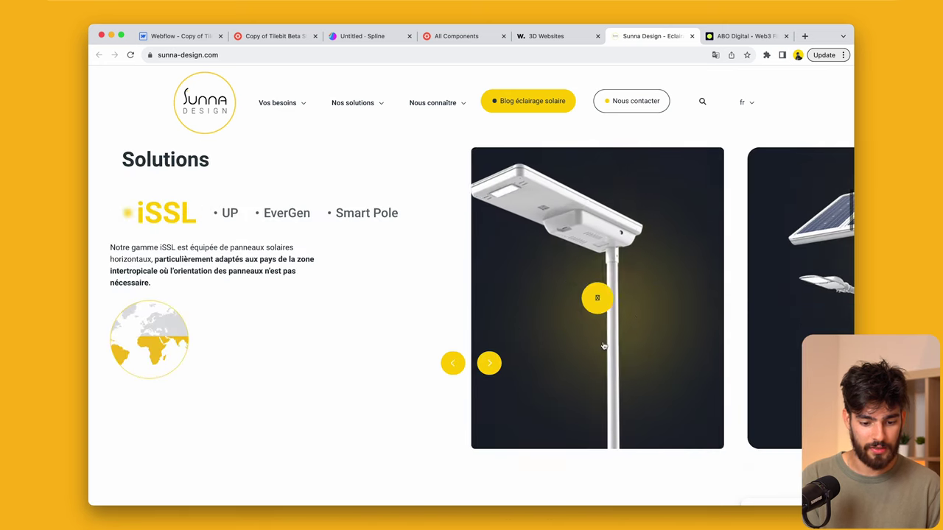
Step: Step the Solutions carousel through UP, EverGen and Smart Pole, then return to the gallery
click(491, 364)
click(490, 364)
click(490, 363)
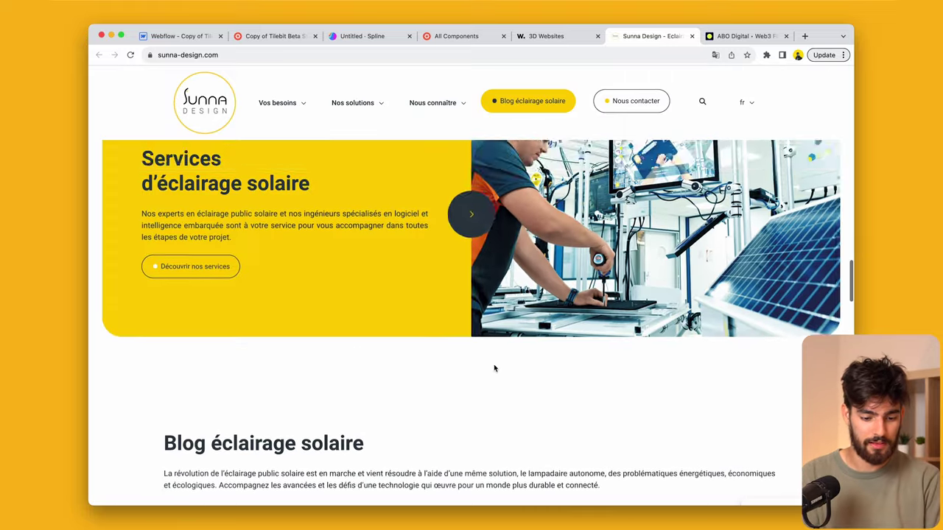
scroll(494, 369, down, 6)
key(ctrl+shift+Tab)
Step: Scroll the Awwwards grid and open the LVMH Openlands site in a new tab
scroll(495, 369, down, 3)
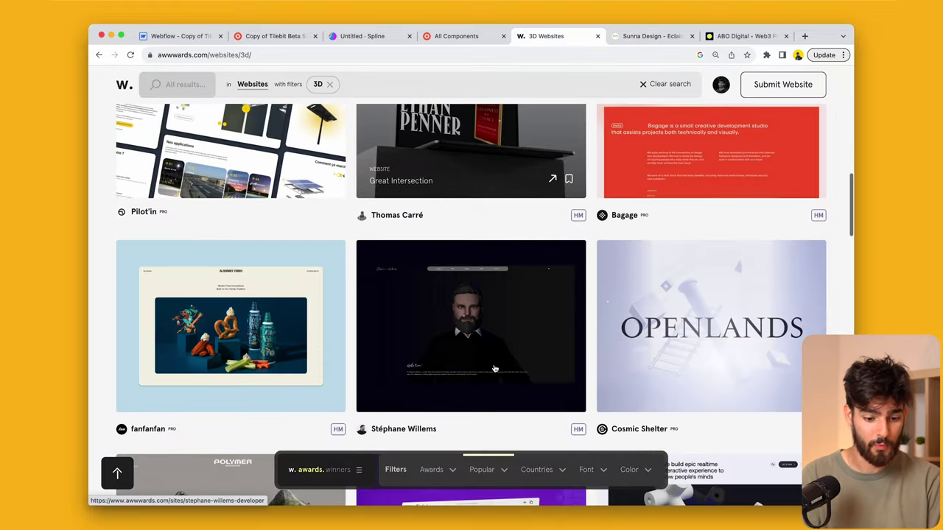
scroll(560, 383, down, 1)
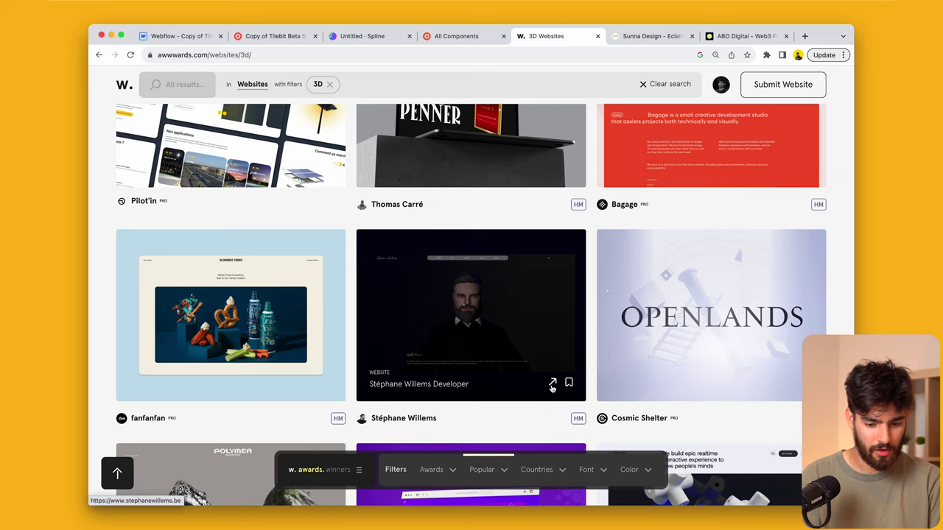
scroll(553, 387, down, 3)
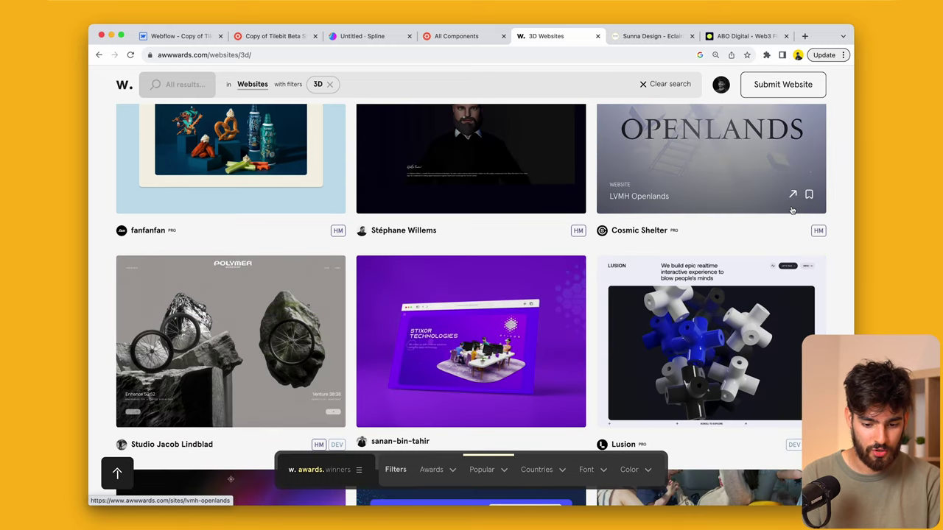
click(792, 194)
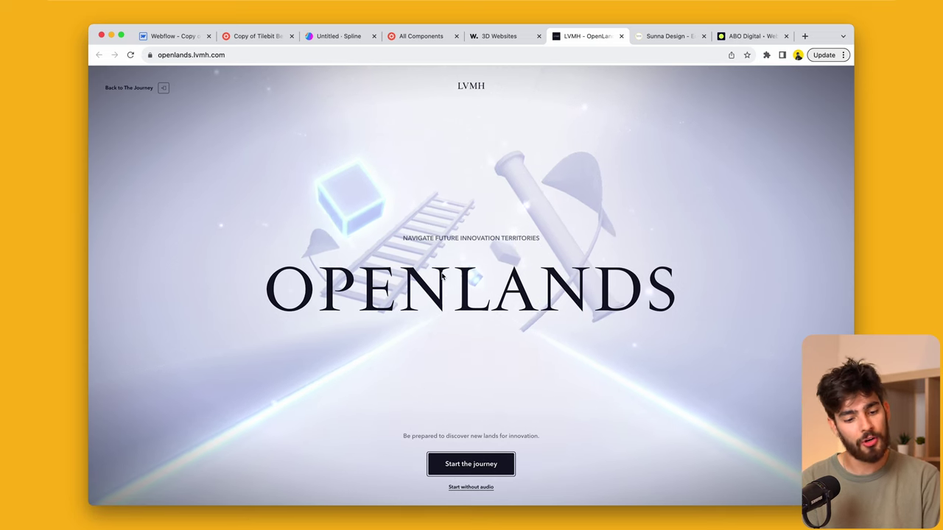
Step: Start the Openlands journey, switch its sound on, and scroll into the 3D lands
click(498, 475)
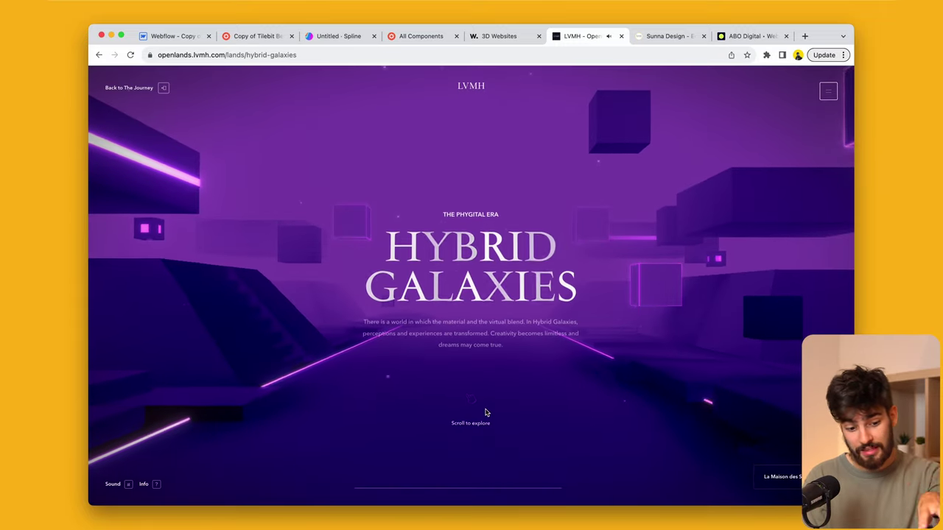
scroll(485, 412, down, 3)
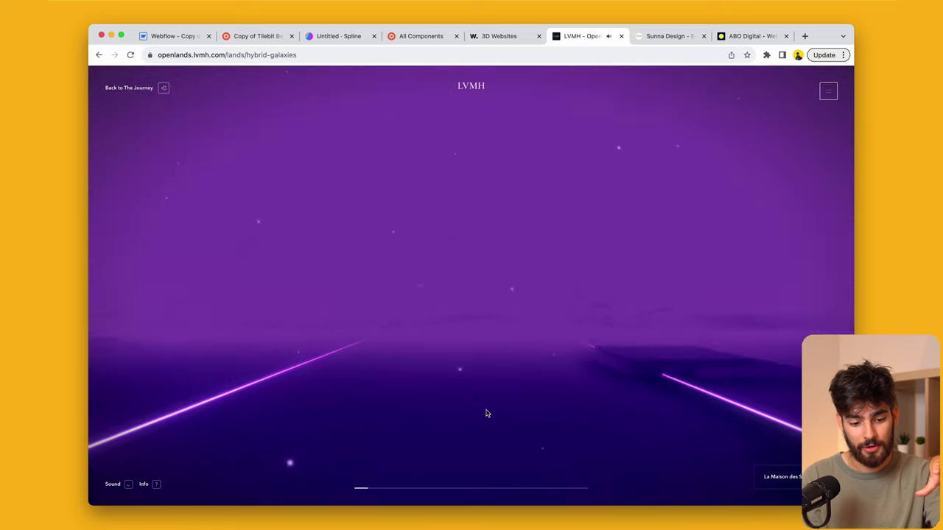
click(486, 412)
scroll(486, 412, down, 3)
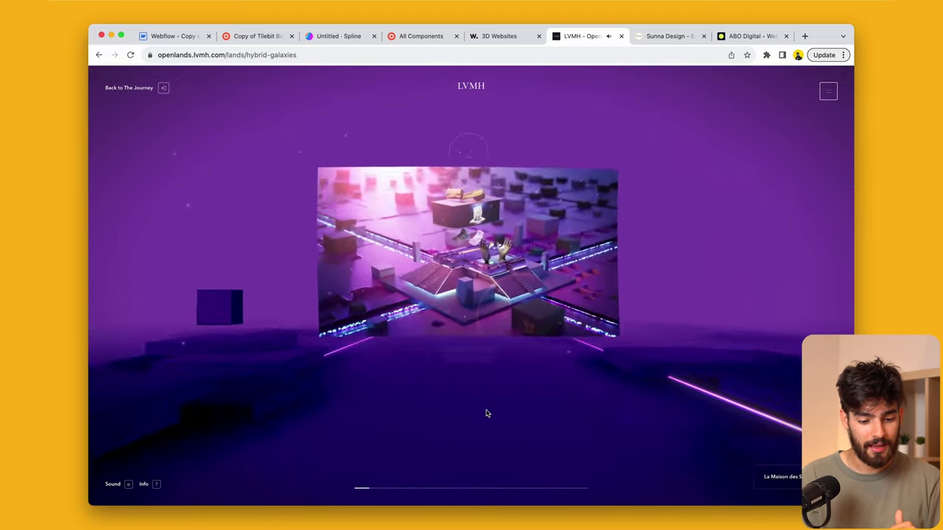
scroll(485, 413, down, 5)
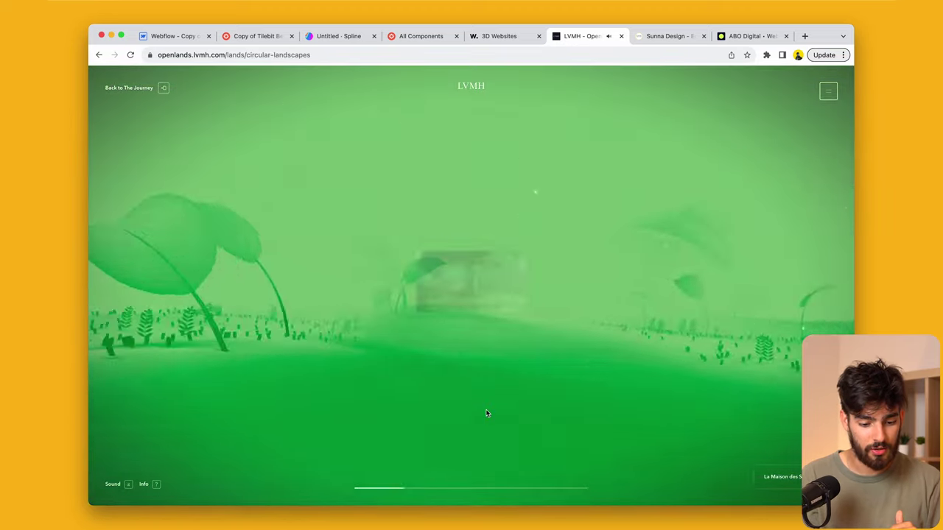
scroll(485, 414, down, 5)
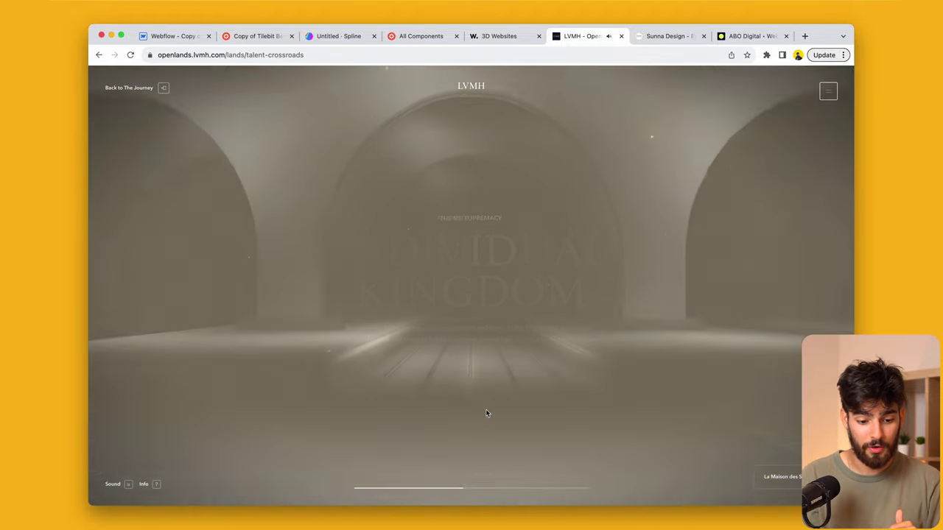
scroll(486, 413, down, 5)
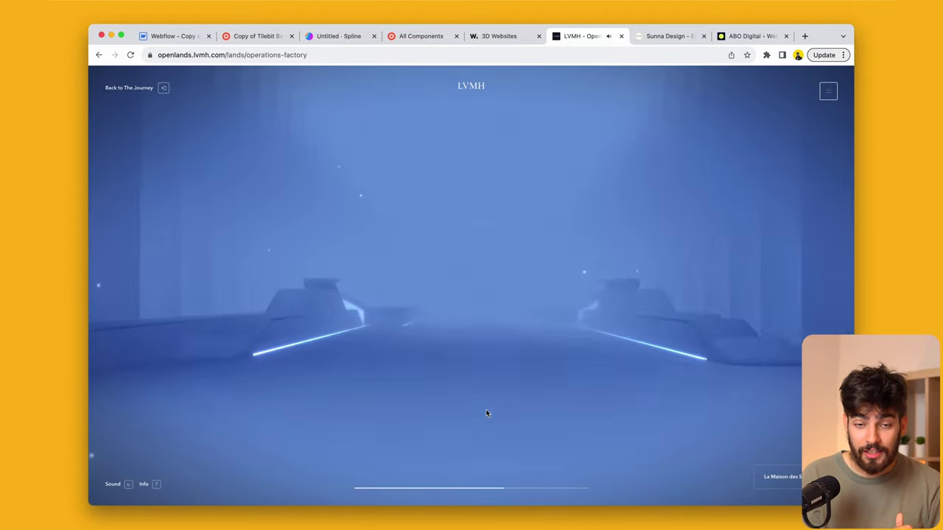
scroll(486, 414, down, 5)
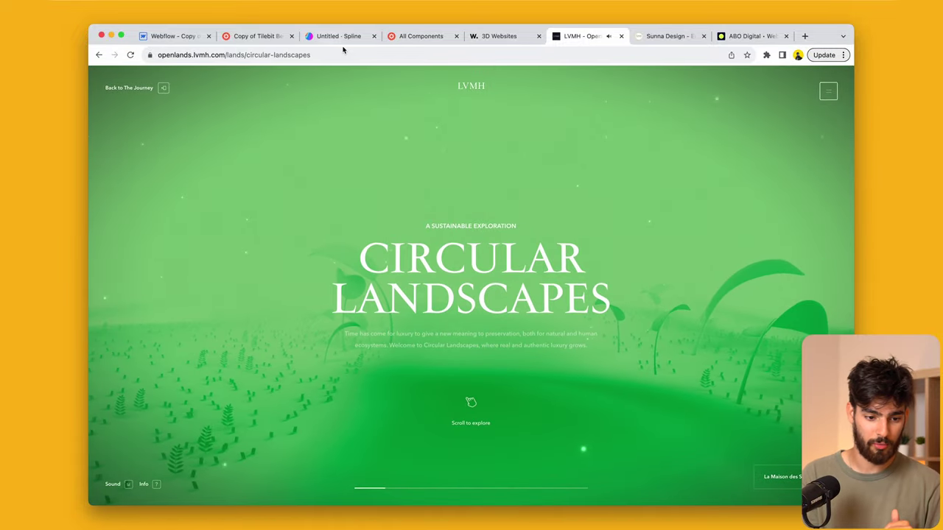
Step: Check the Webflow designer, then keep scrolling Openlands through Hybrid Galaxies to Conversation Space
key(super+1)
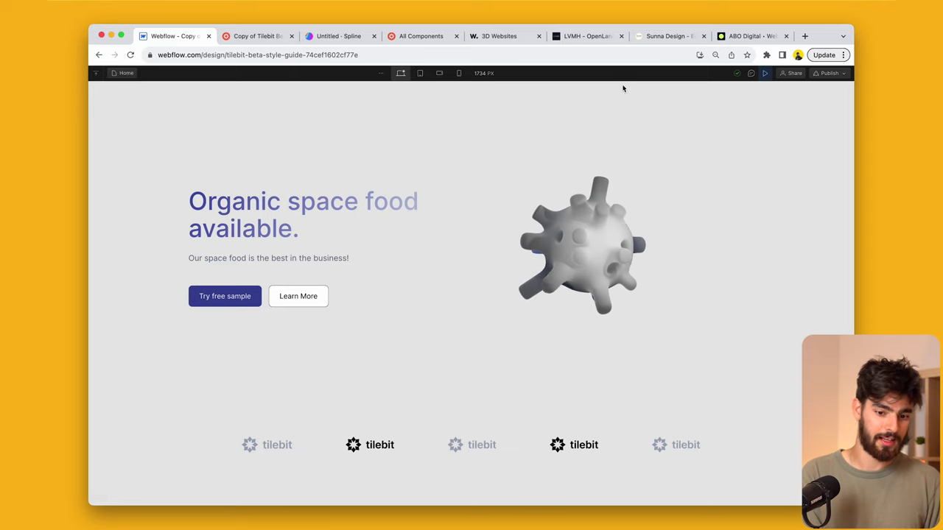
click(587, 37)
scroll(412, 427, down, 5)
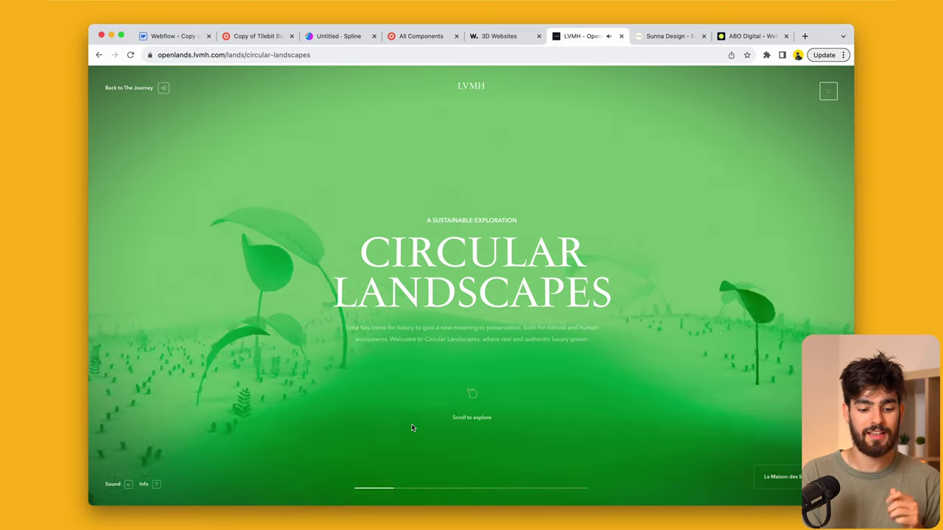
scroll(412, 428, down, 5)
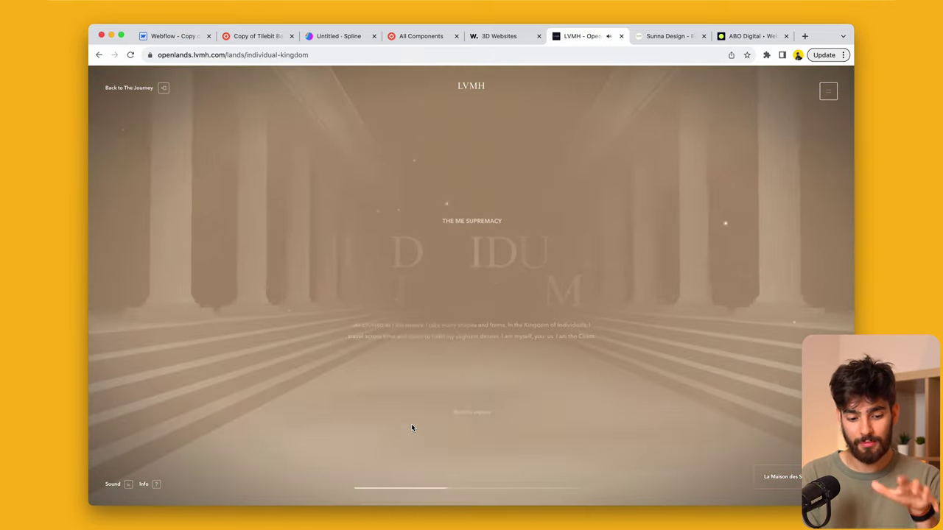
scroll(412, 427, down, 5)
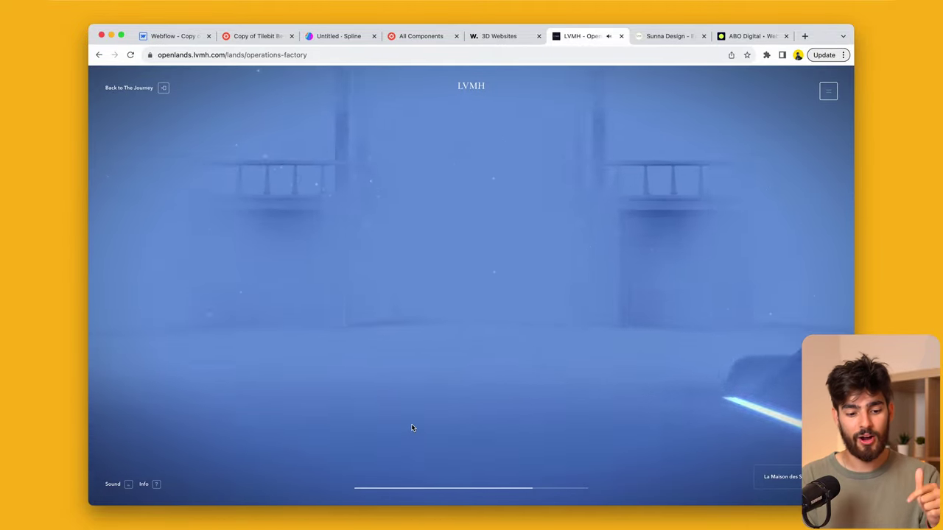
scroll(413, 428, down, 5)
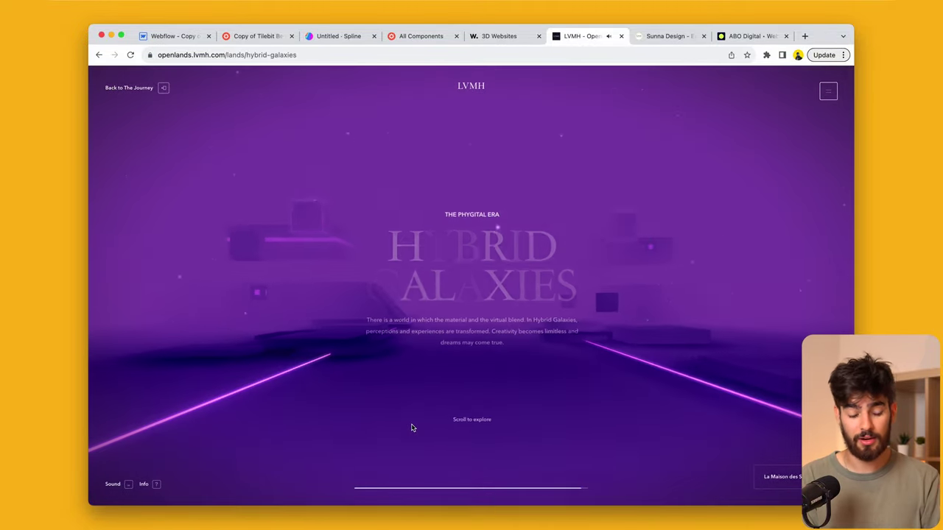
scroll(413, 428, down, 5)
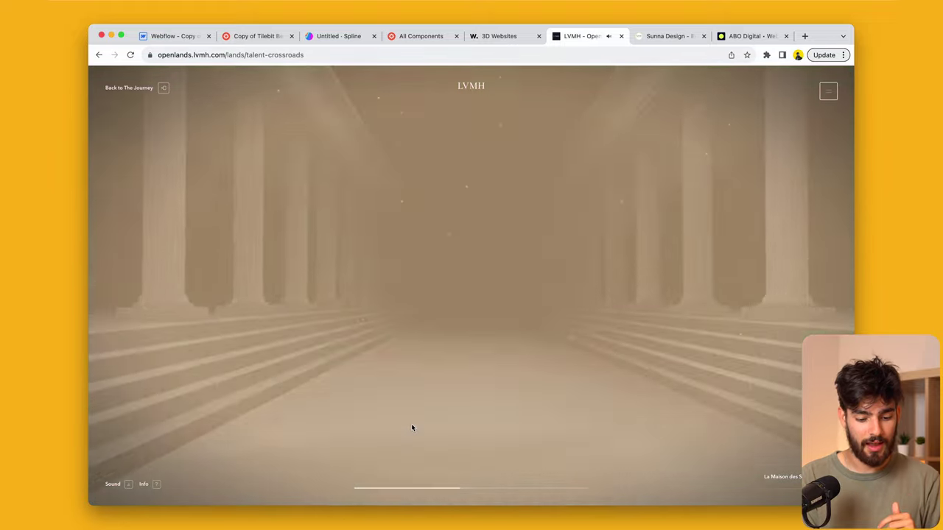
scroll(412, 428, up, 5)
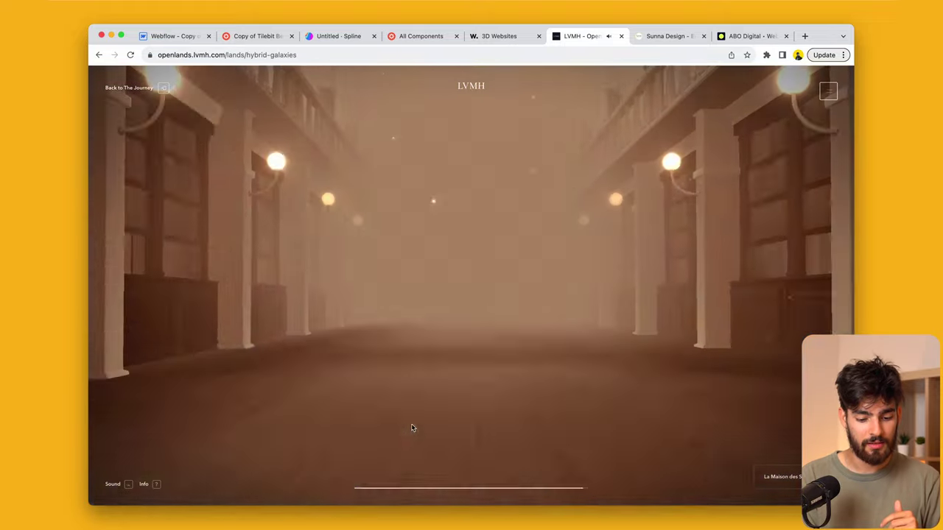
scroll(412, 428, up, 3)
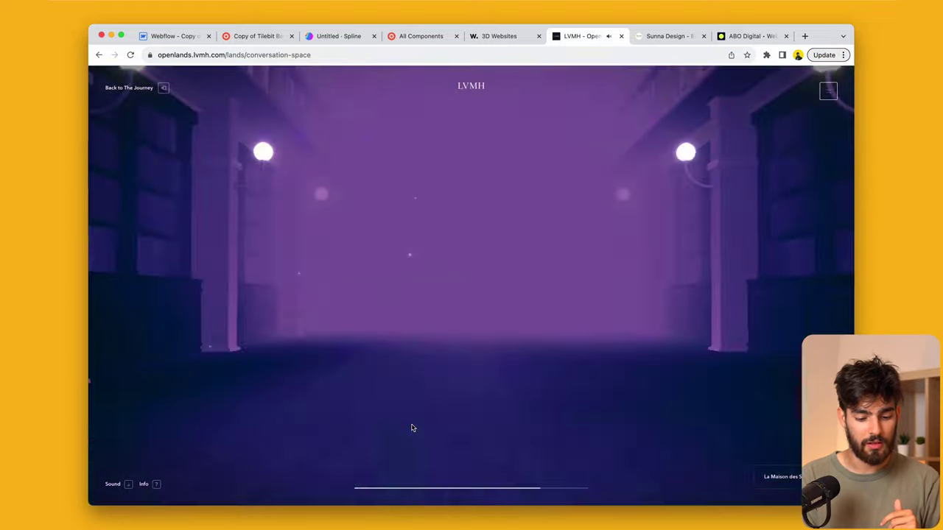
scroll(412, 428, down, 2)
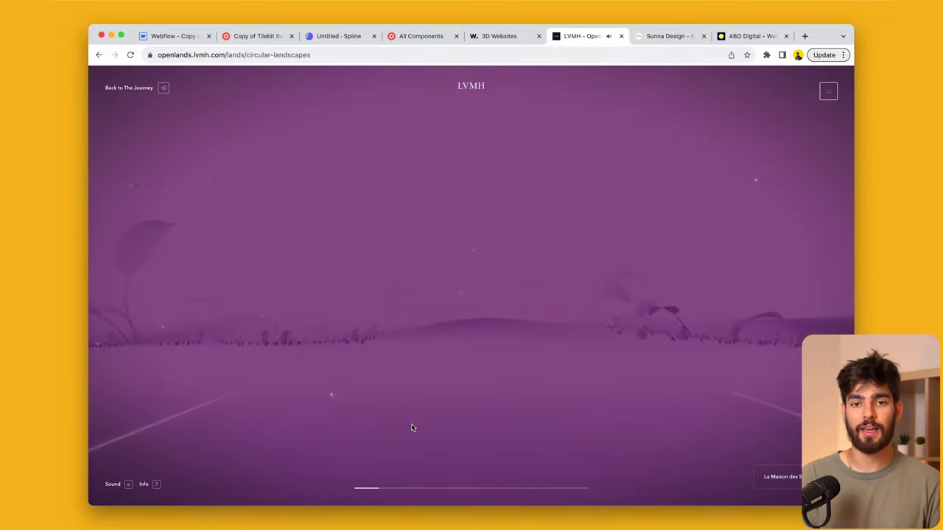